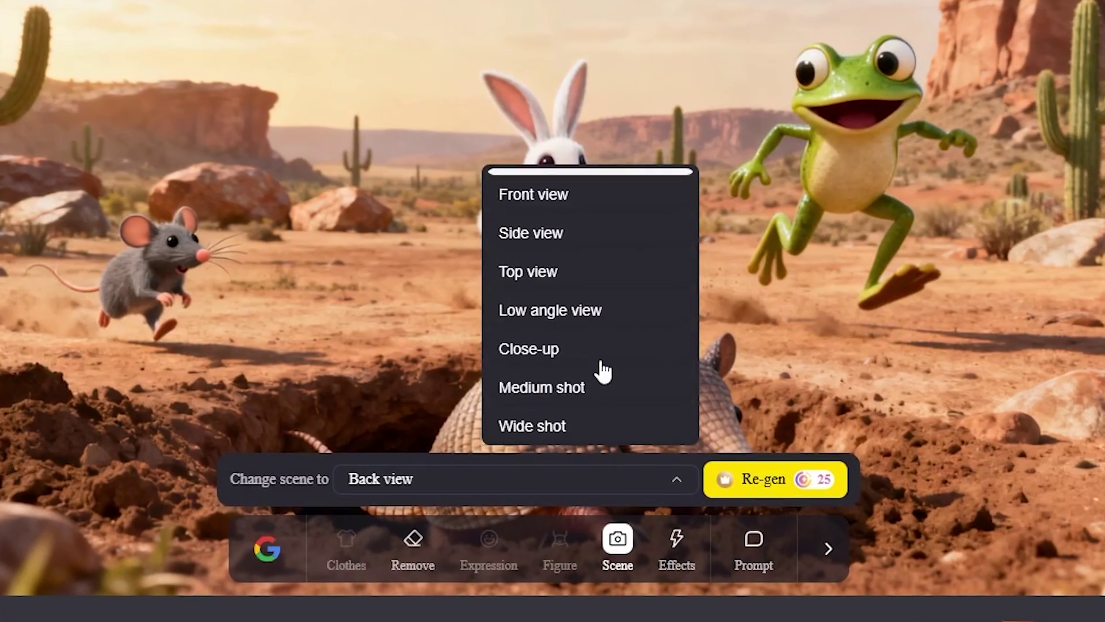
Step: Change Arlo's desert burrow scene to Top view and regenerate it
scroll(570, 251, up, 1)
click(572, 303)
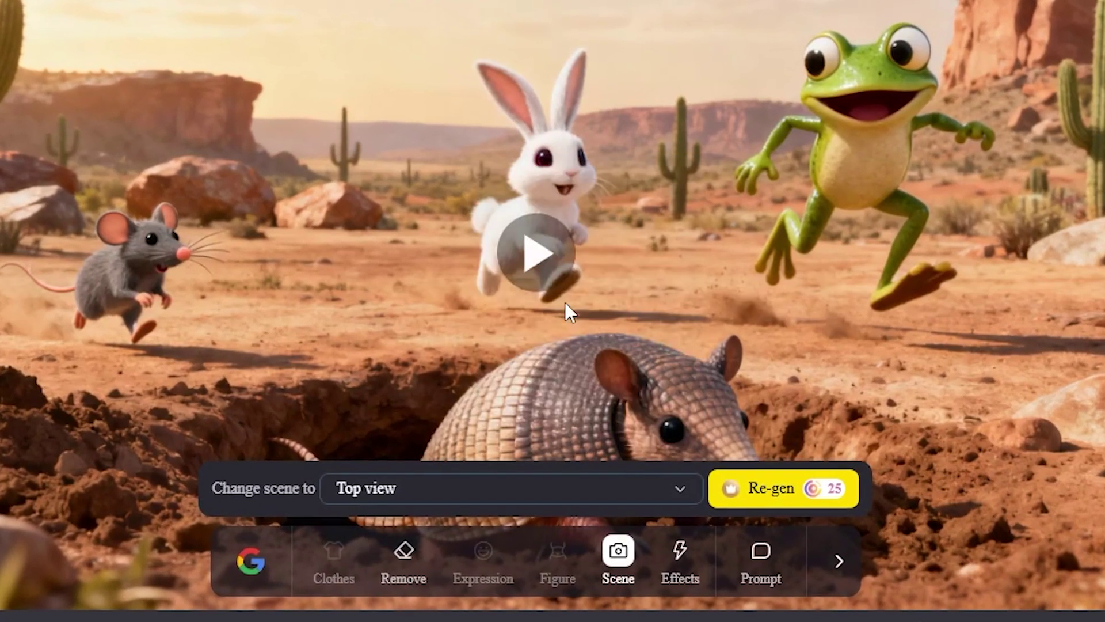
click(772, 499)
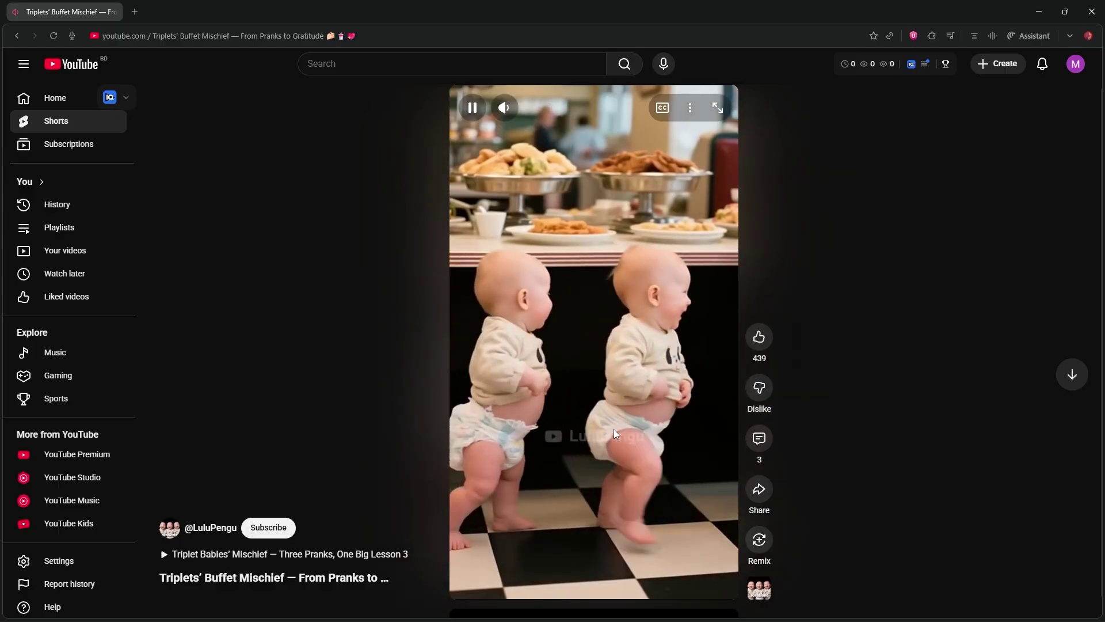
Step: Pause the triplets' buffet Short and select its youtube.com/shorts link in the address bar
click(603, 387)
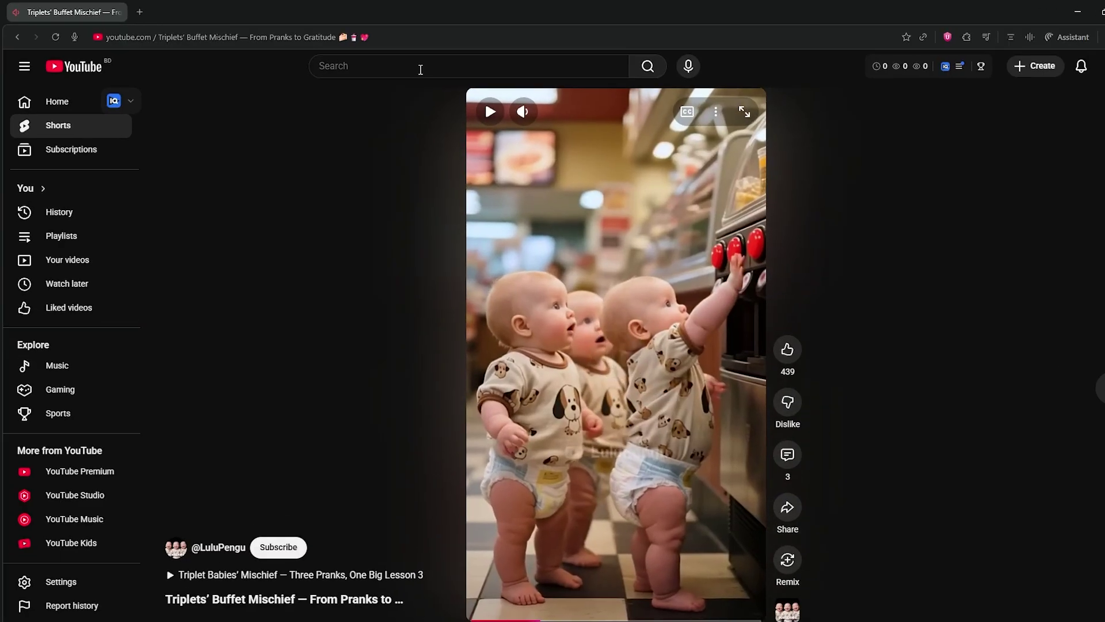
click(386, 36)
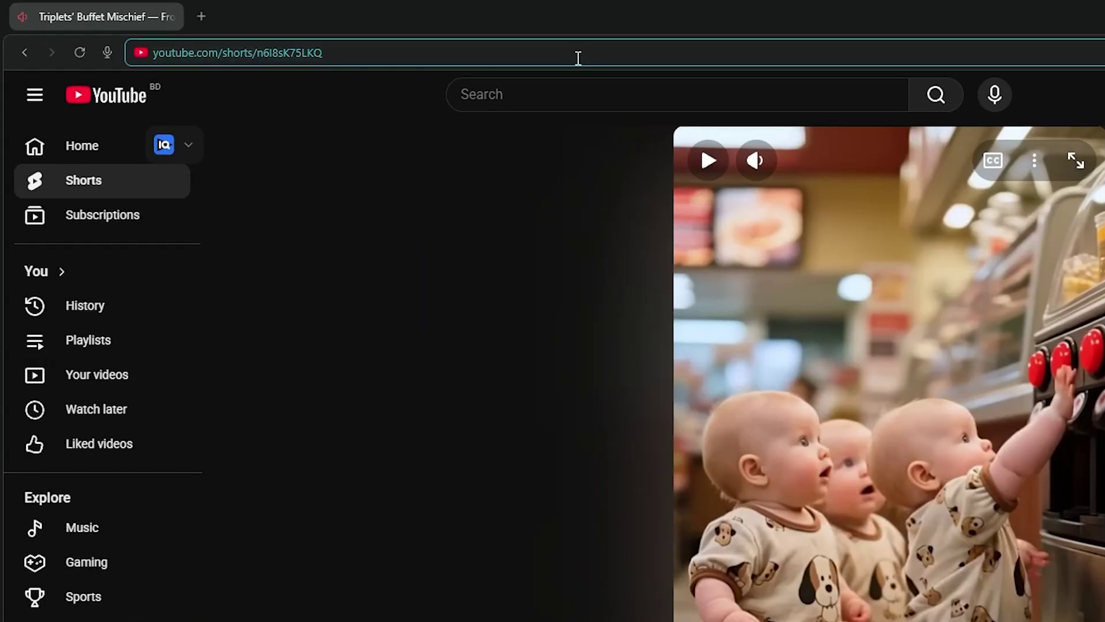
Step: Open Gemini in a new tab and switch it to the Thinking model
key(ctrl+t)
text(gemini.google.com)
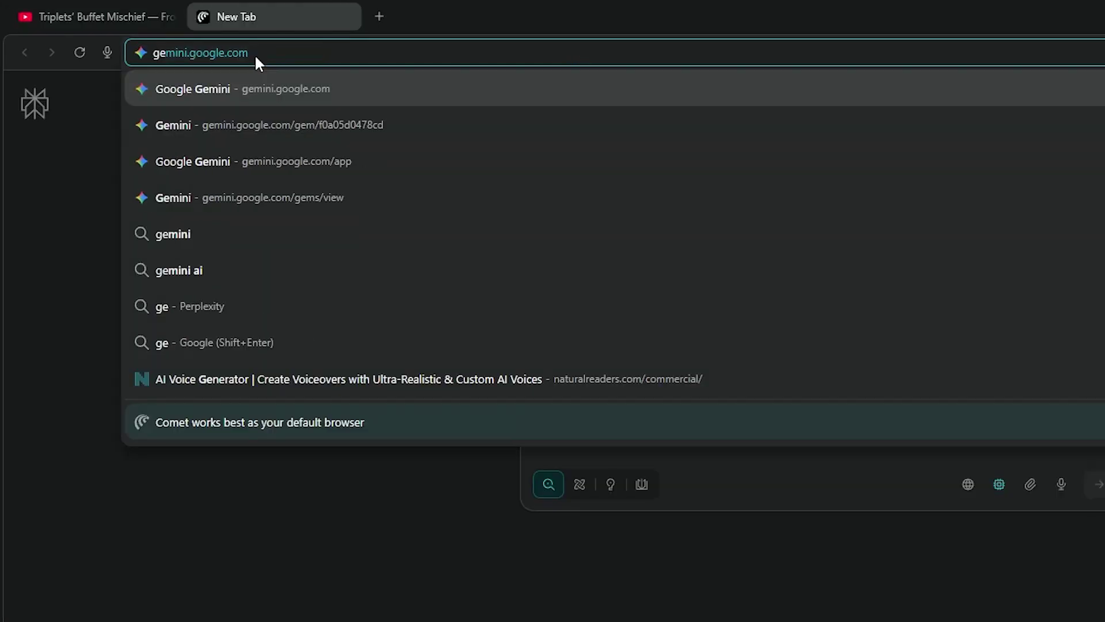
key(Return)
click(1100, 521)
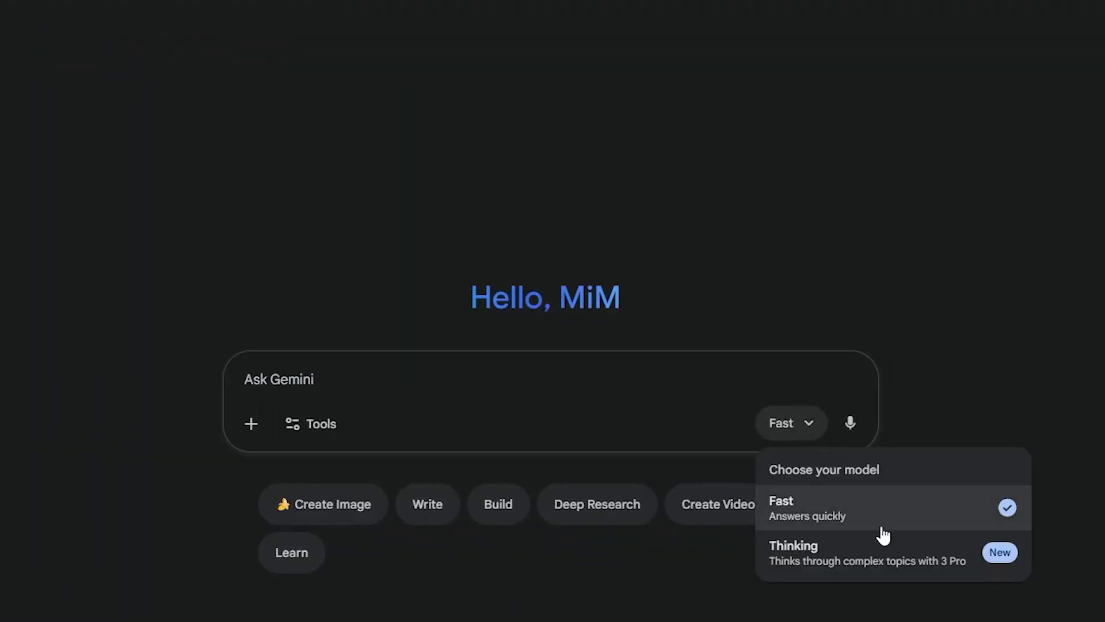
click(854, 564)
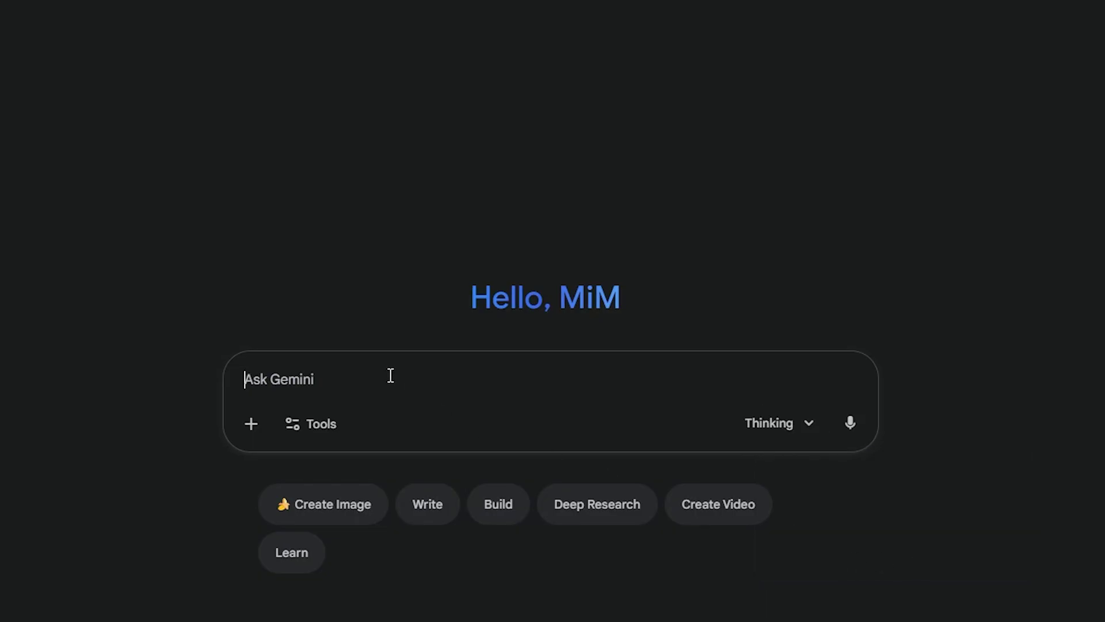
Step: Ask Gemini to analyze the pasted Short link and suggest similar story ideas
text(An)
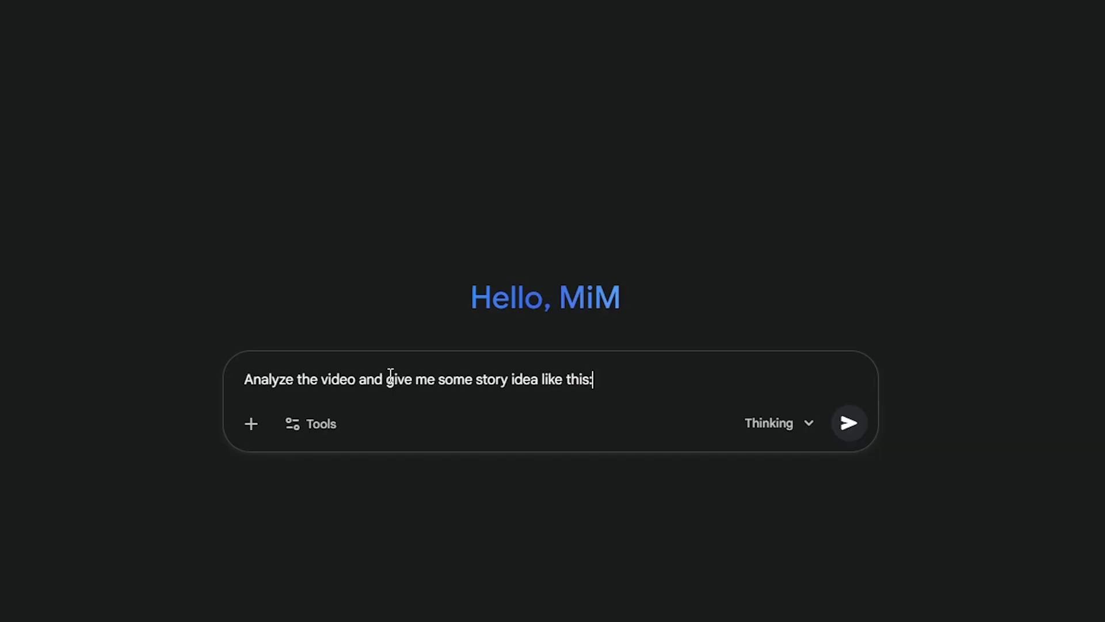
text(https://www.youtube.com/shorts/n6I8sK75LKQ)
key(Return)
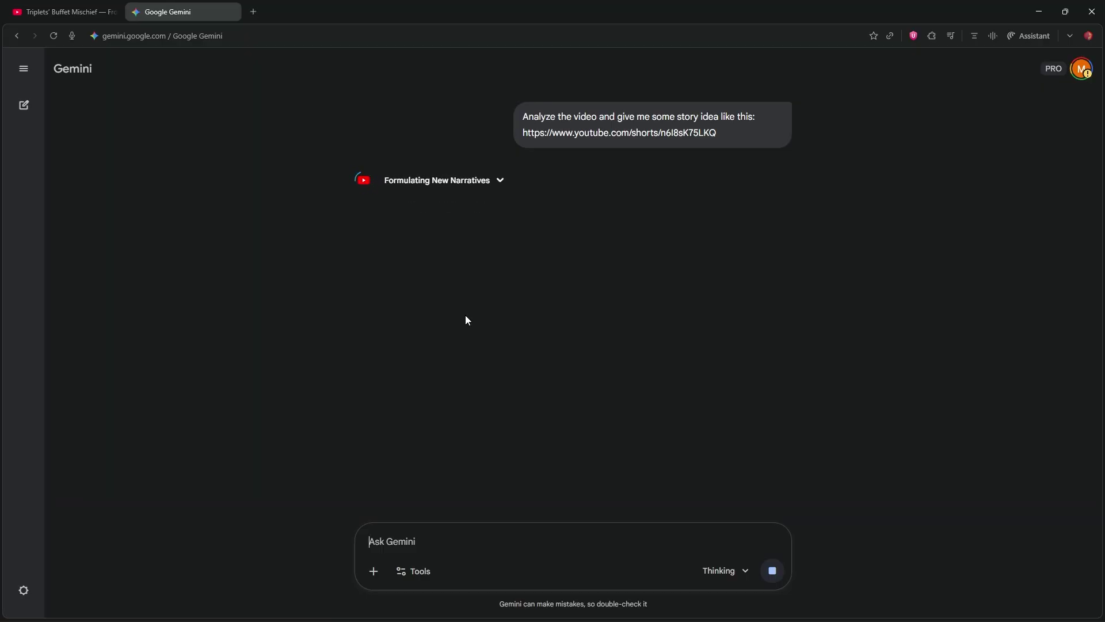
scroll(597, 274, down, 6)
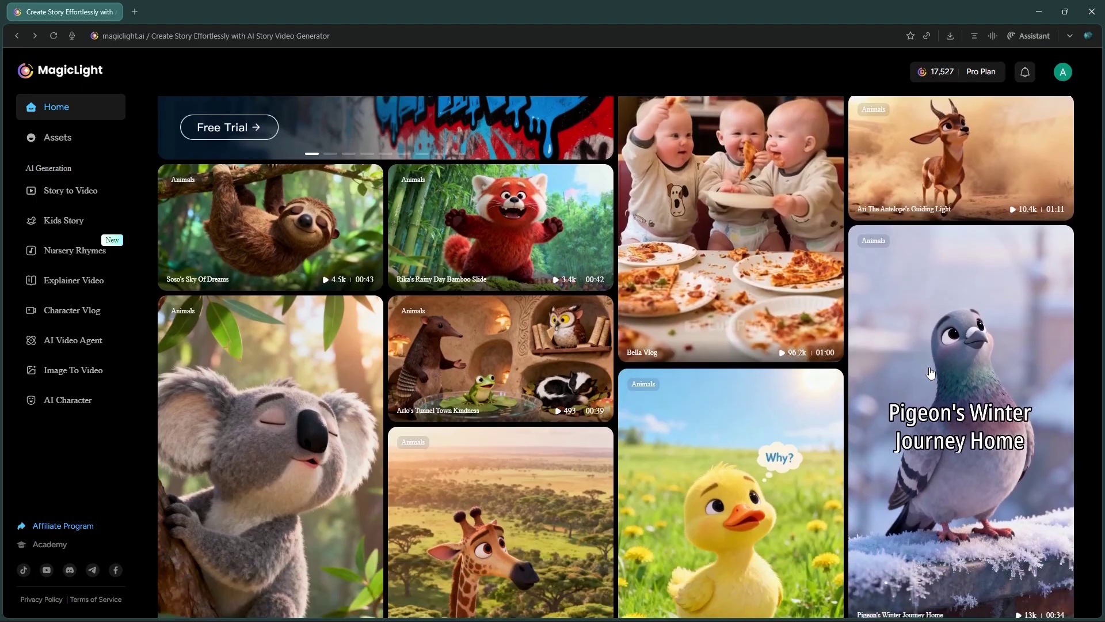
scroll(931, 373, down, 7)
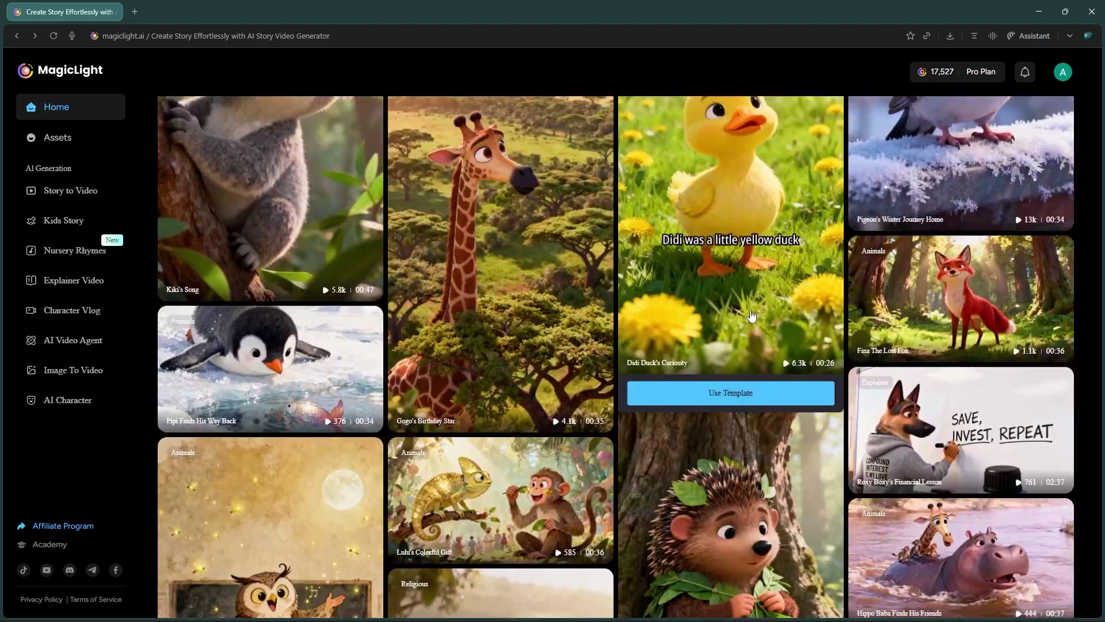
Step: Copy the whole video script from the Arlo's Tunnel Town Kindness sample, then close its preview
scroll(742, 305, up, 10)
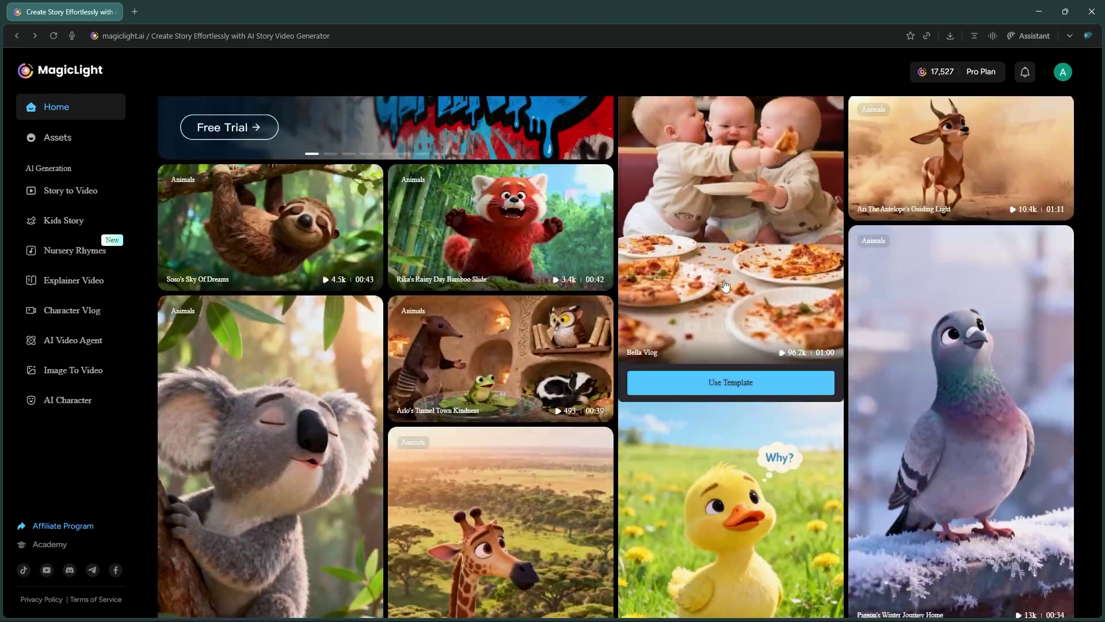
scroll(725, 286, up, 1)
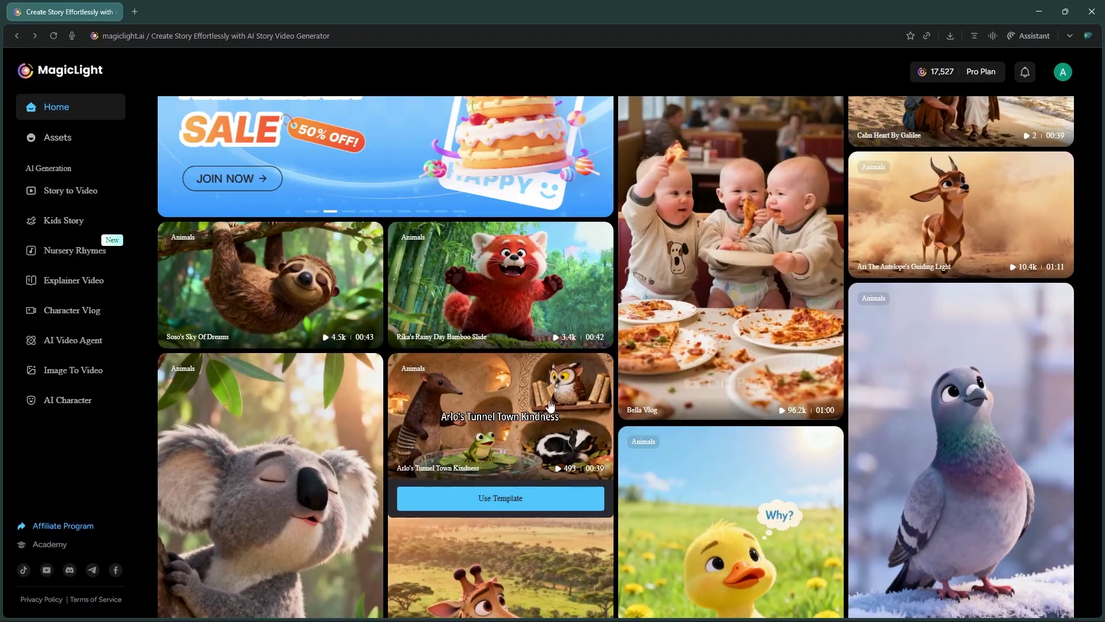
click(550, 406)
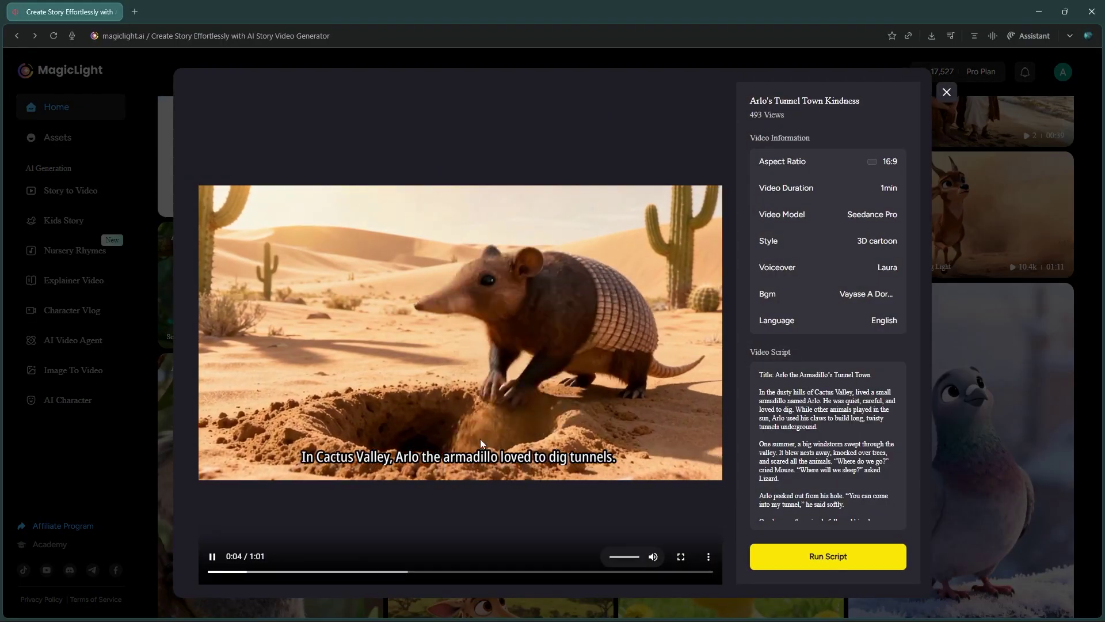
click(563, 540)
drag(762, 377, 852, 513)
right_click(857, 521)
click(852, 519)
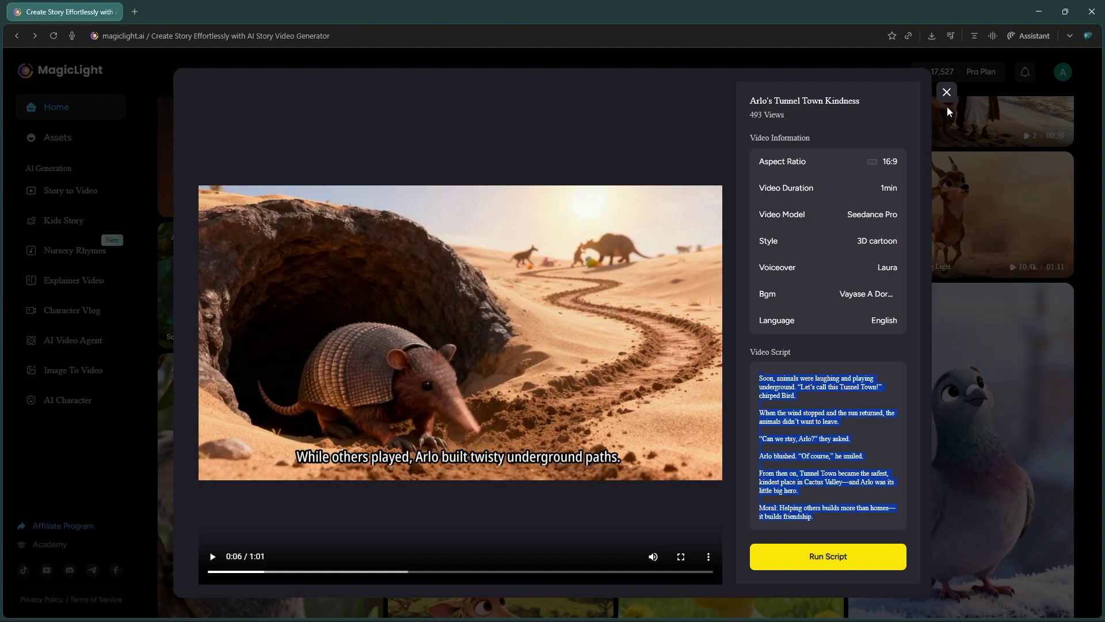
click(947, 93)
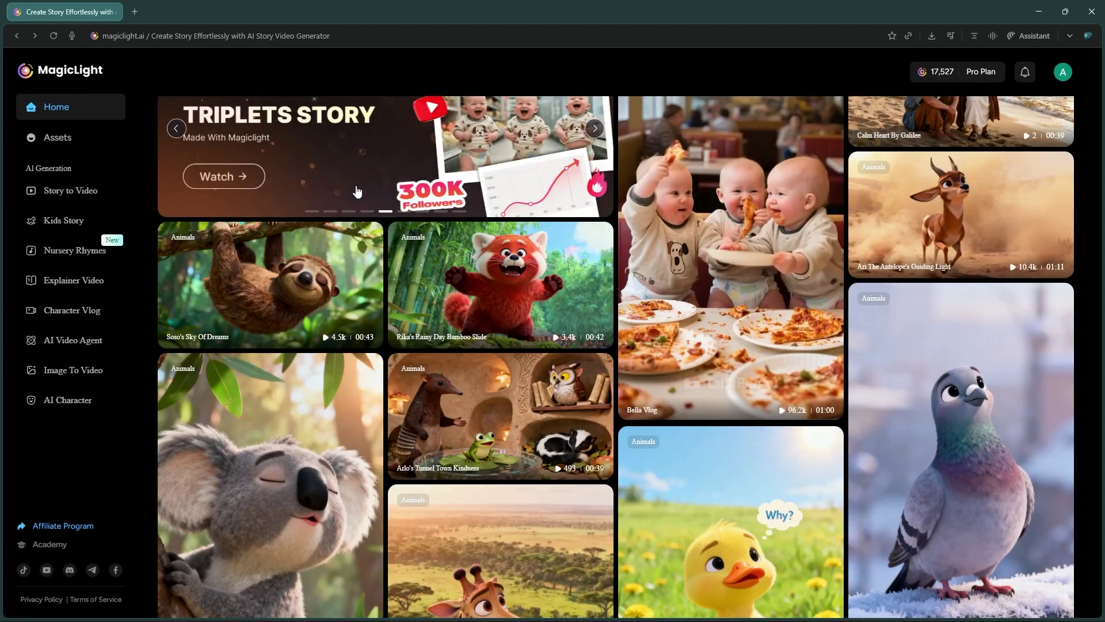
Step: Start a new Kids Story Video with the copied Arlo script as the story topic
scroll(495, 230, up, 5)
click(501, 224)
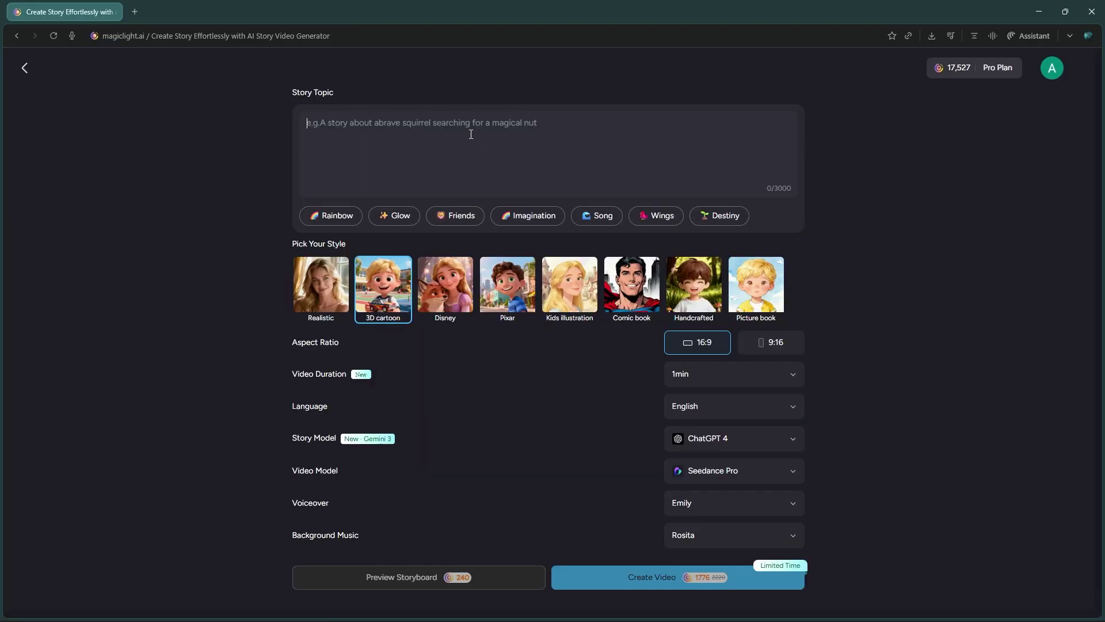
right_click(470, 136)
click(487, 262)
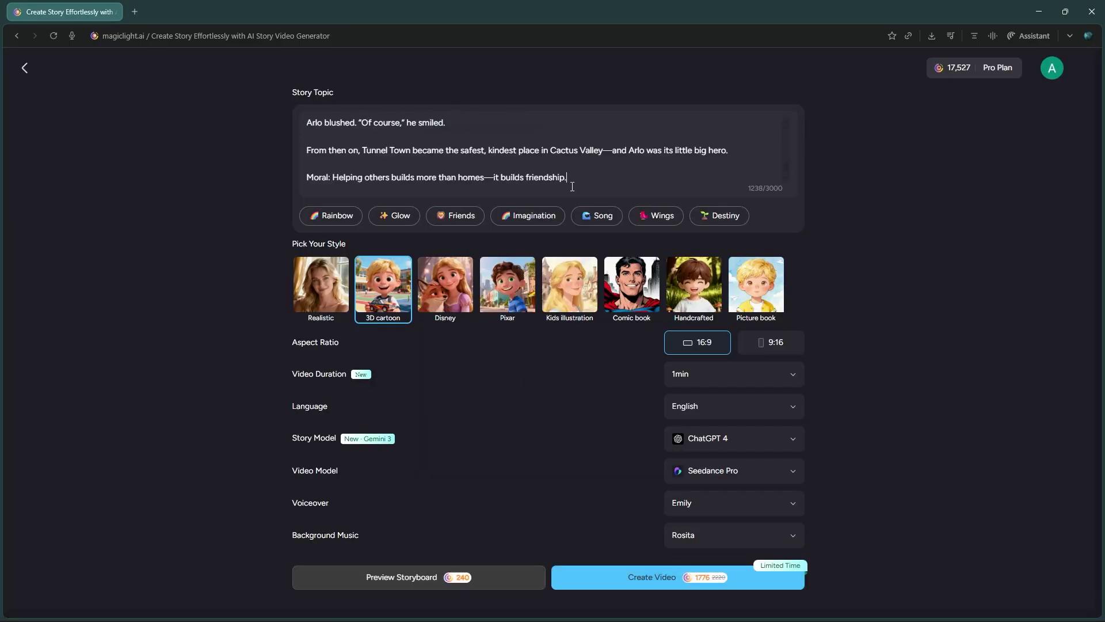
key(ctrl+a)
key(ctrl+v)
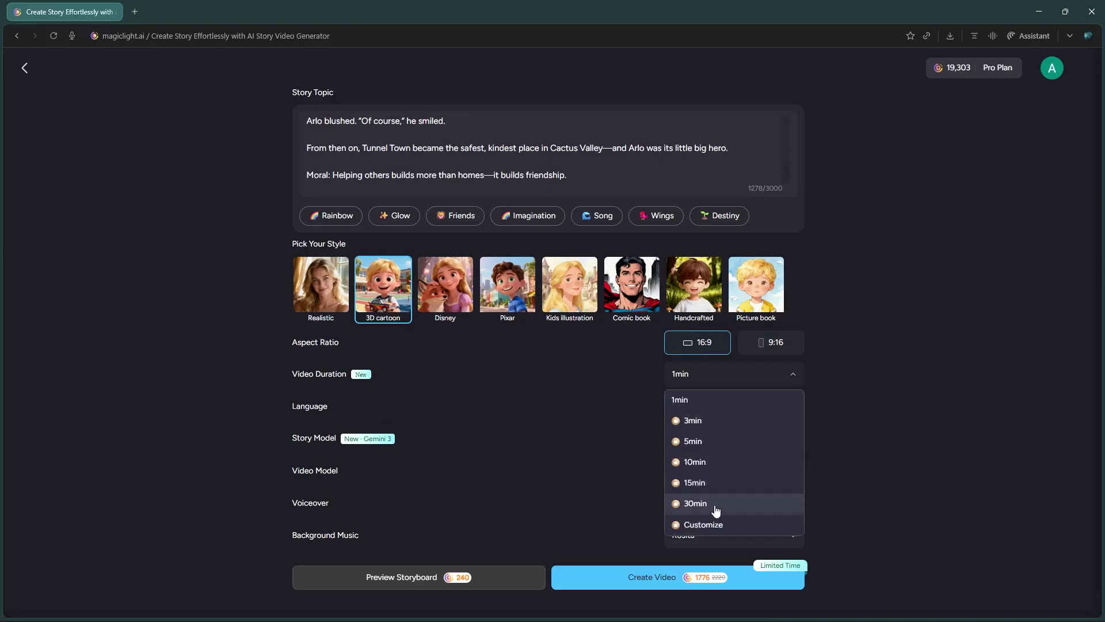
Step: Keep 1min duration and English language, and choose Gemini 3 as the story model
click(697, 401)
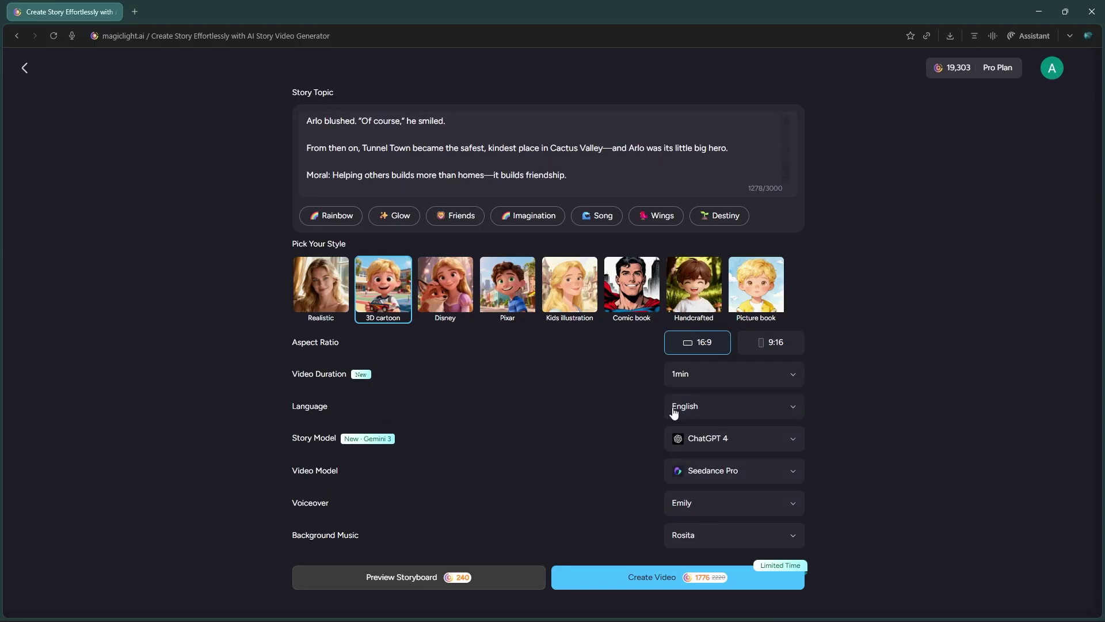
click(677, 414)
scroll(698, 489, down, 1)
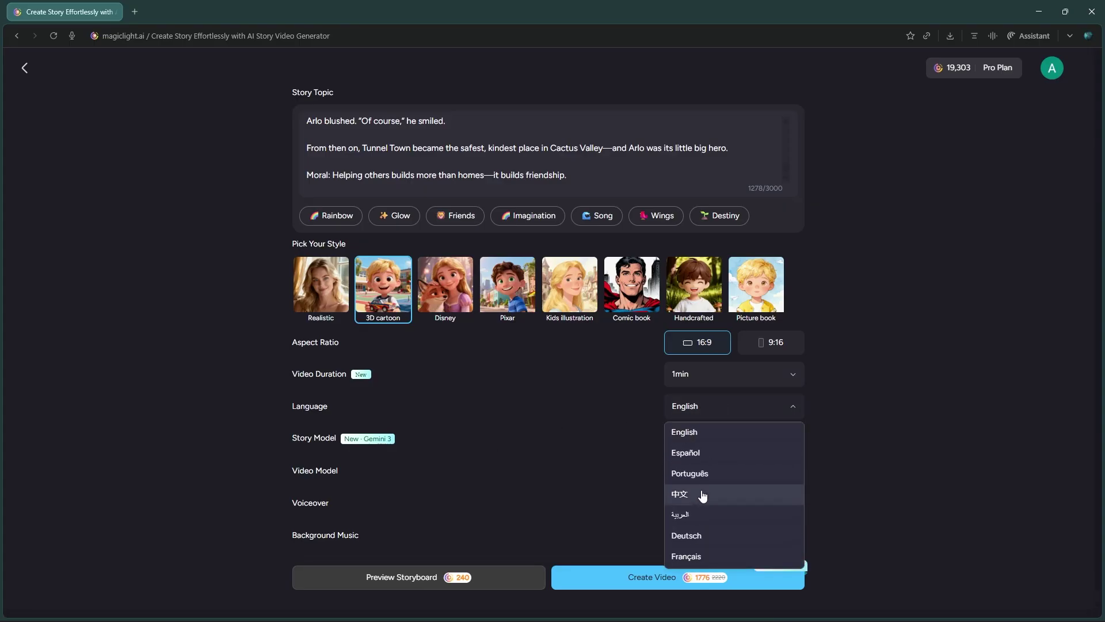
click(742, 409)
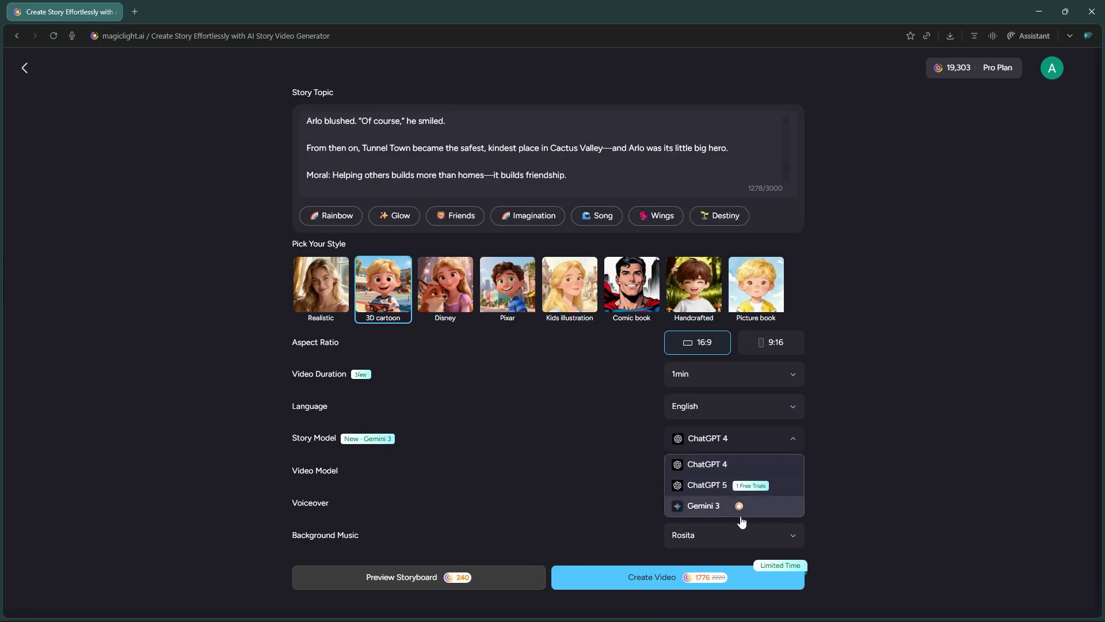
click(701, 509)
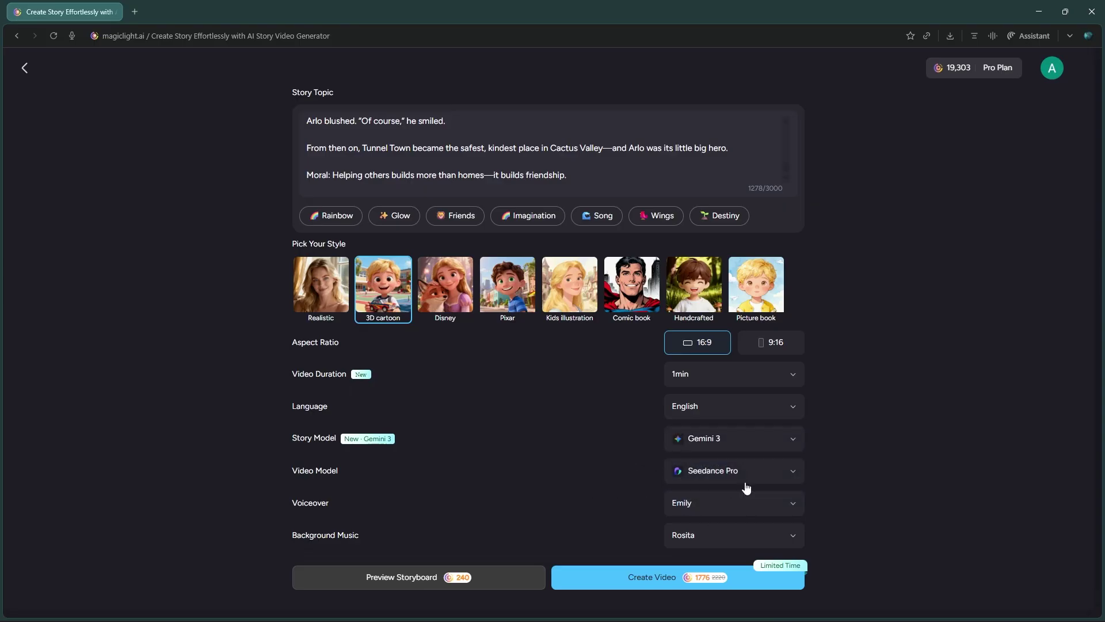
Step: Keep Seedance Pro as the video model and Emily as the narrator voice
click(771, 476)
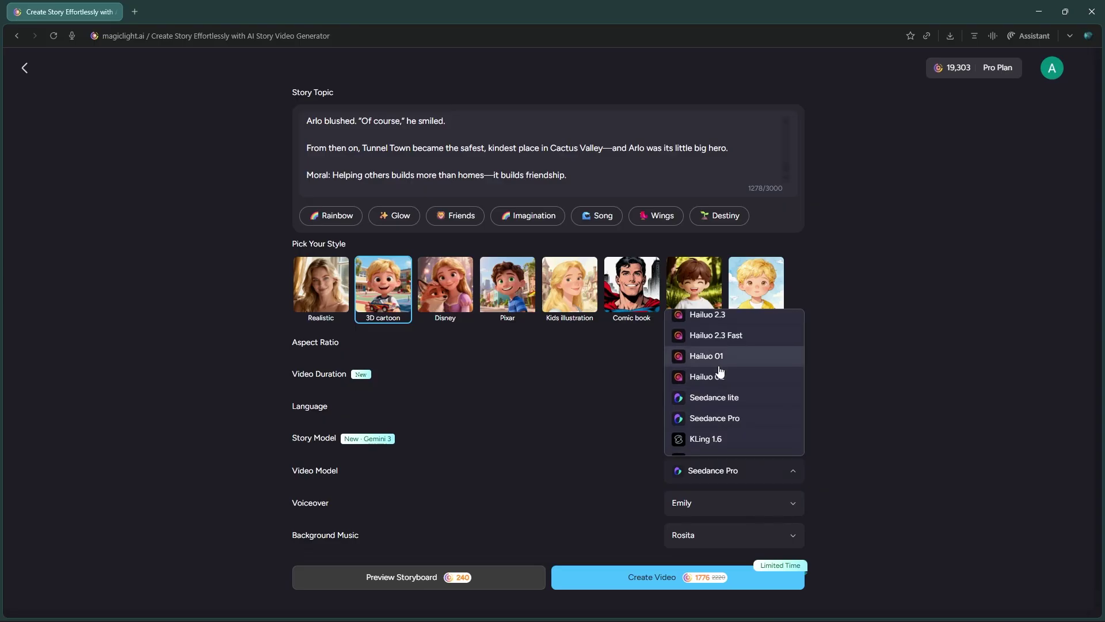
scroll(722, 363, down, 1)
scroll(719, 384, up, 1)
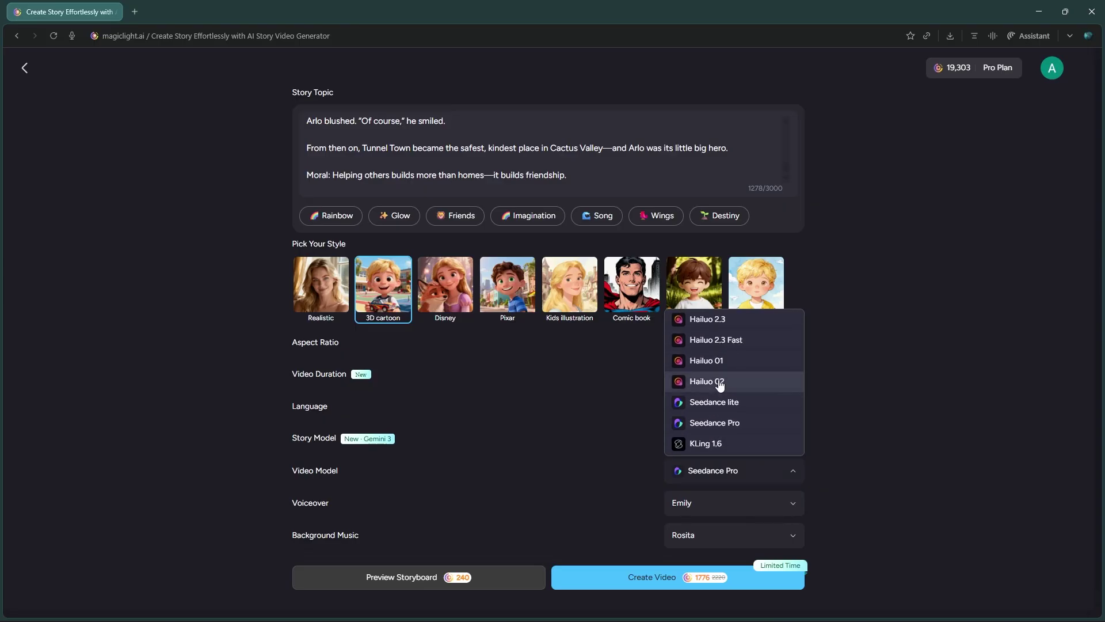
scroll(771, 391, down, 1)
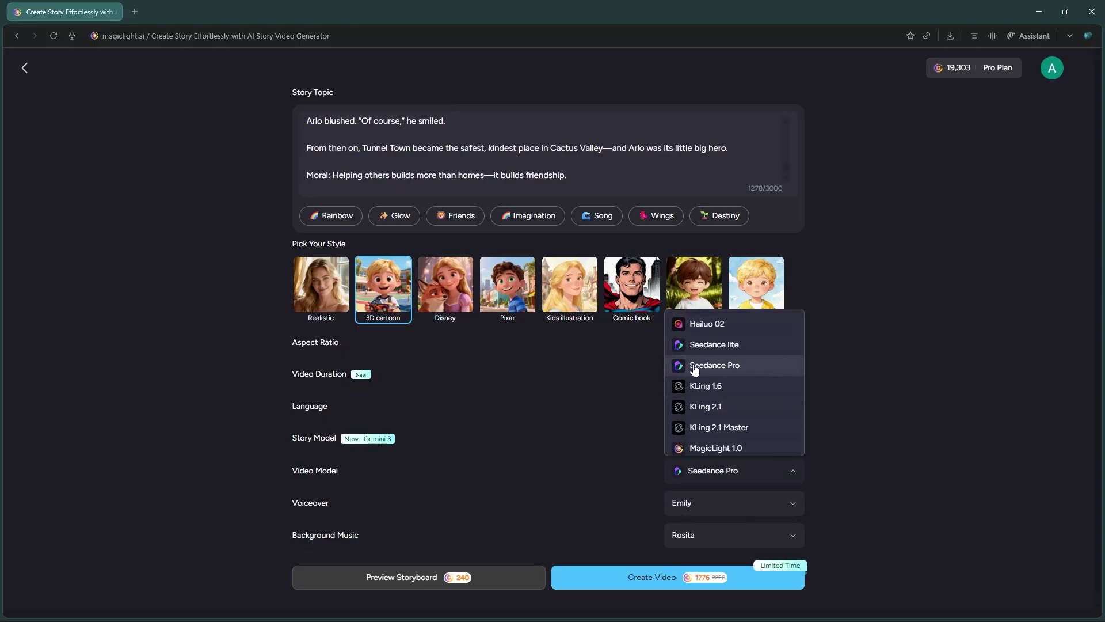
click(737, 368)
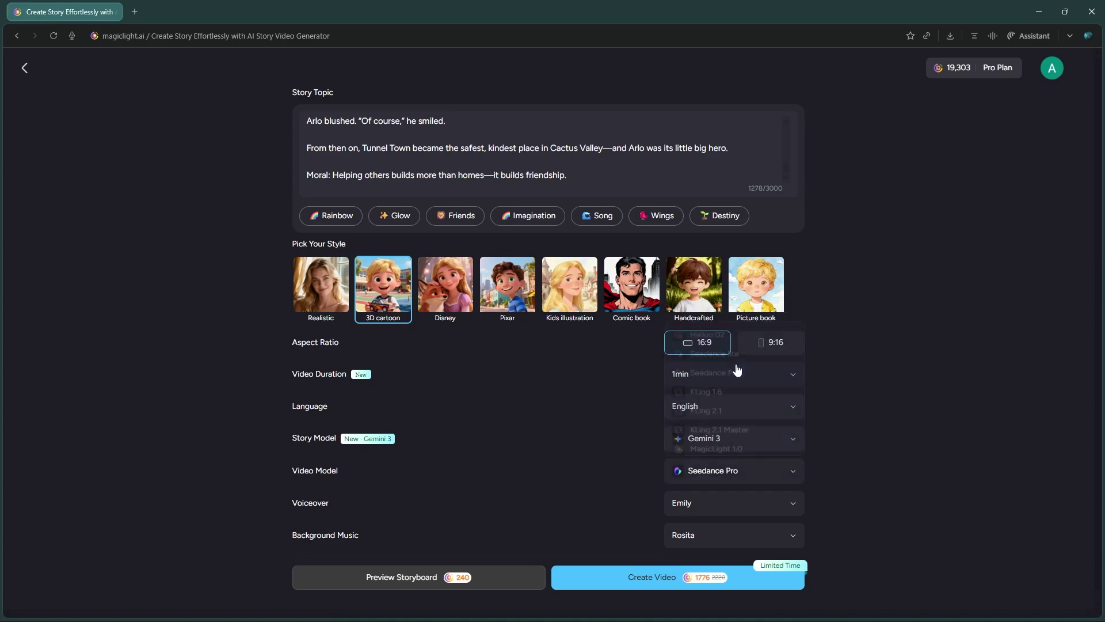
click(781, 510)
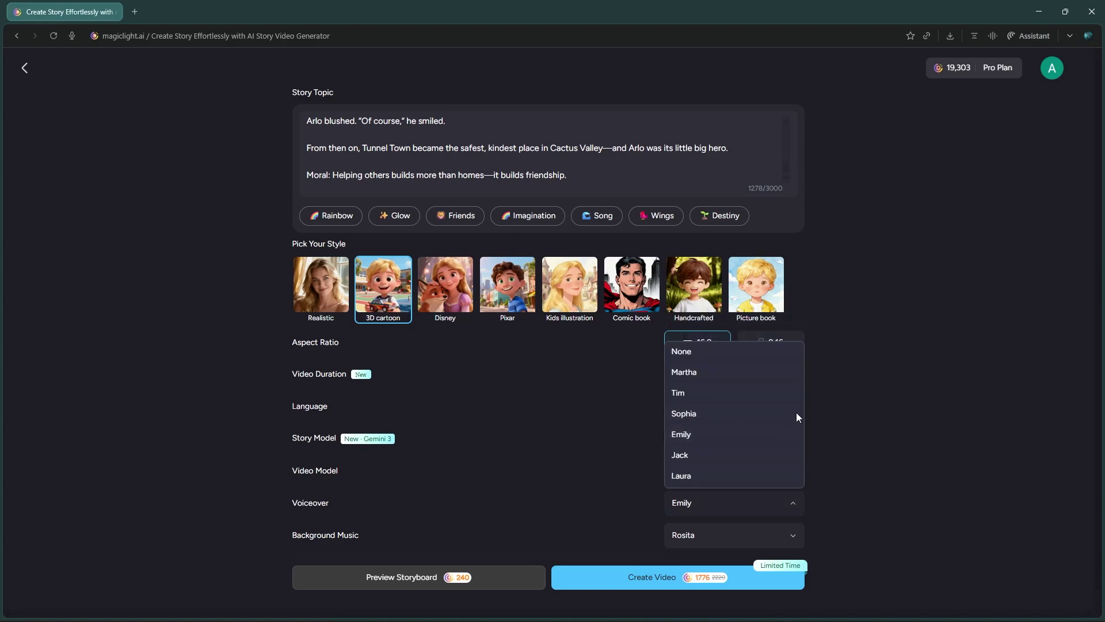
click(793, 456)
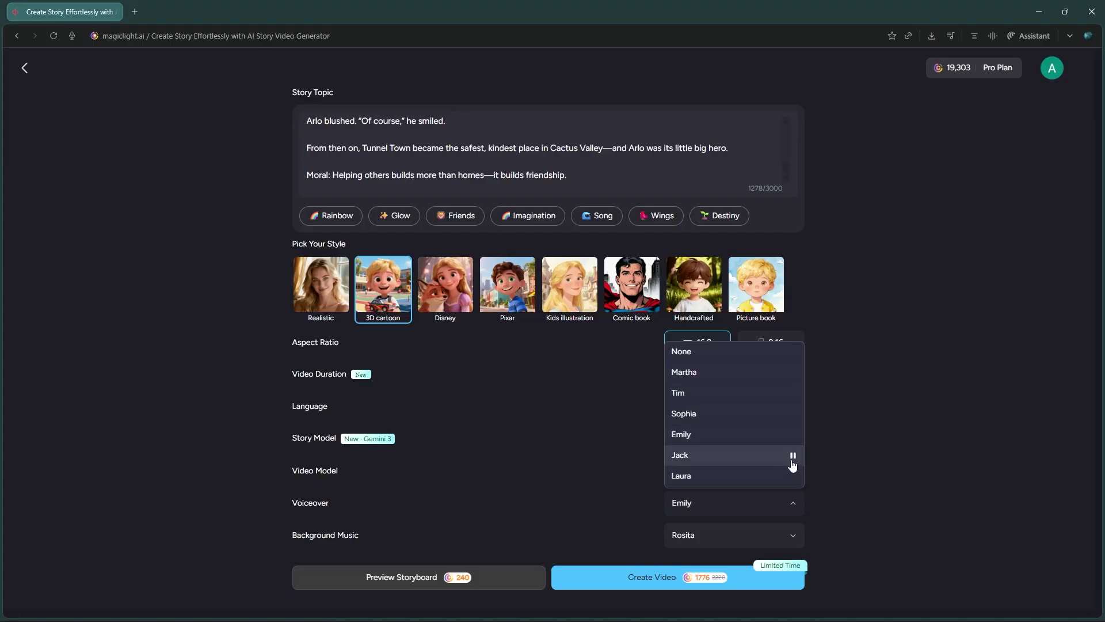
click(767, 440)
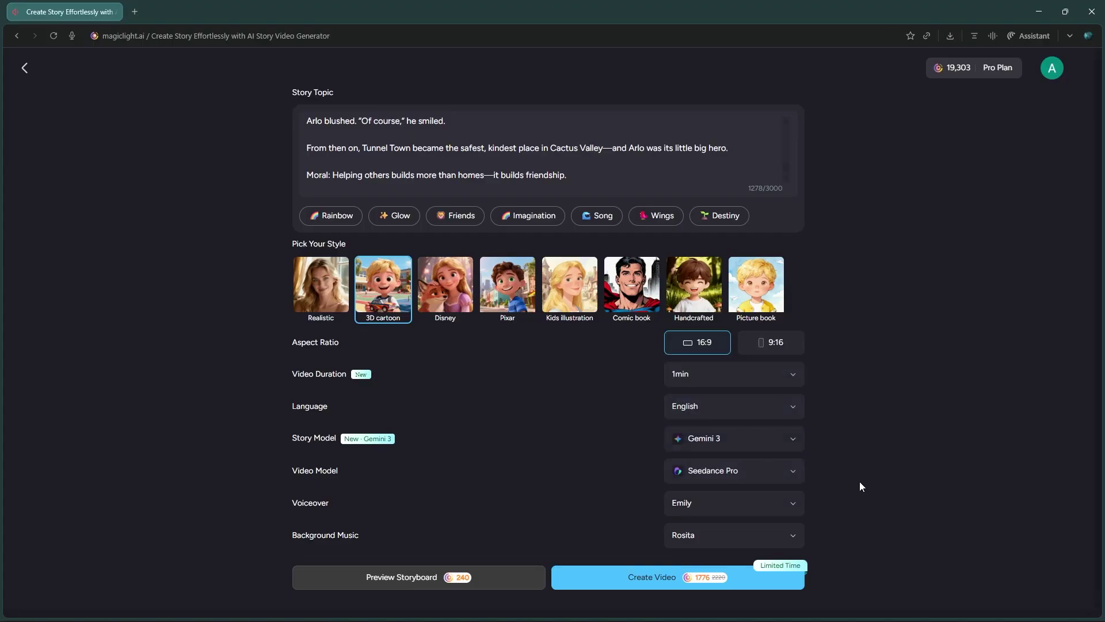
Step: Set background music to None and create the story video
click(794, 537)
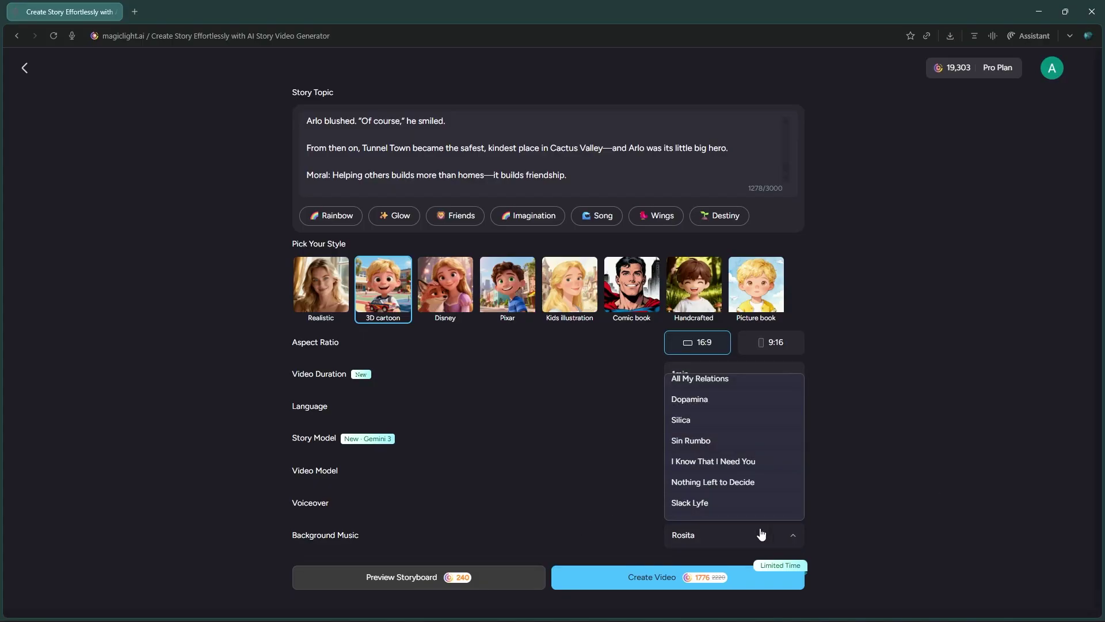
scroll(742, 440, up, 1)
scroll(743, 441, down, 2)
scroll(742, 440, up, 2)
scroll(743, 440, up, 5)
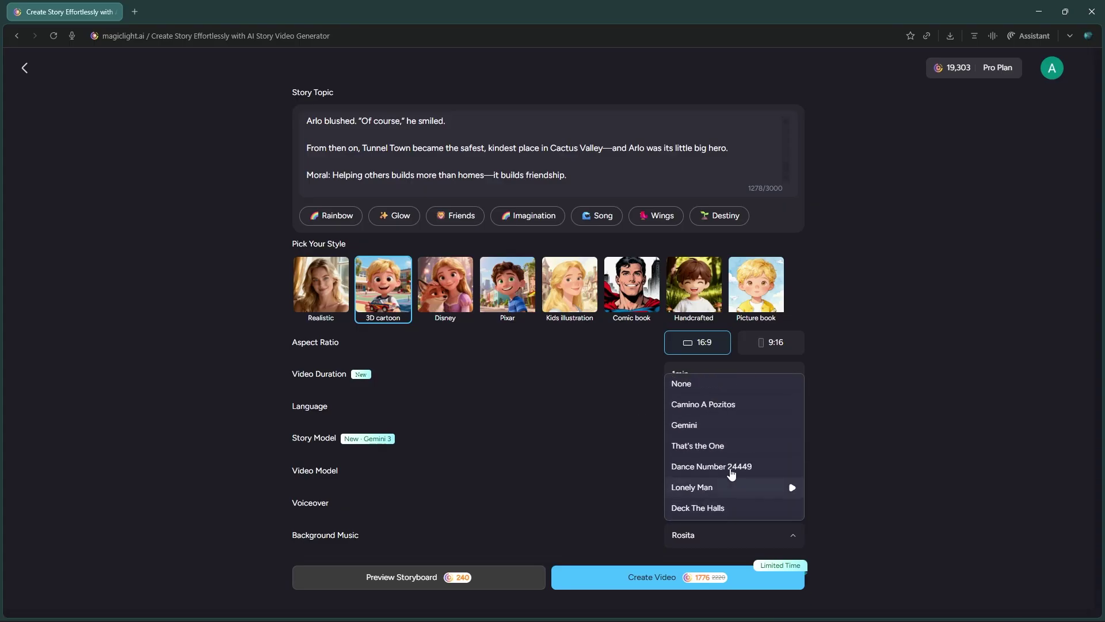
click(700, 392)
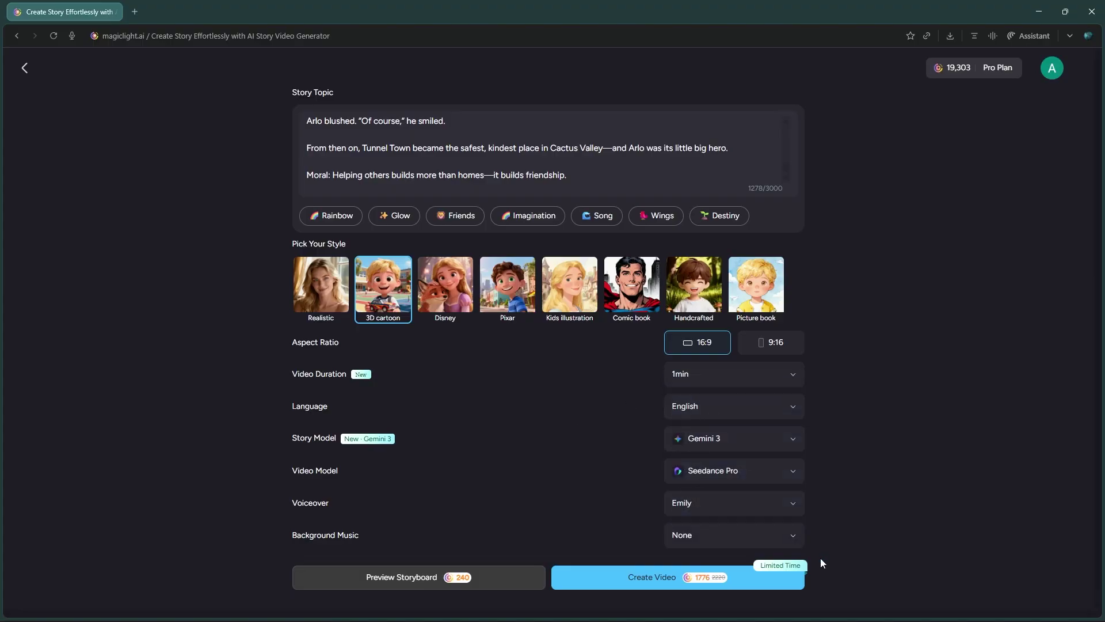
click(664, 585)
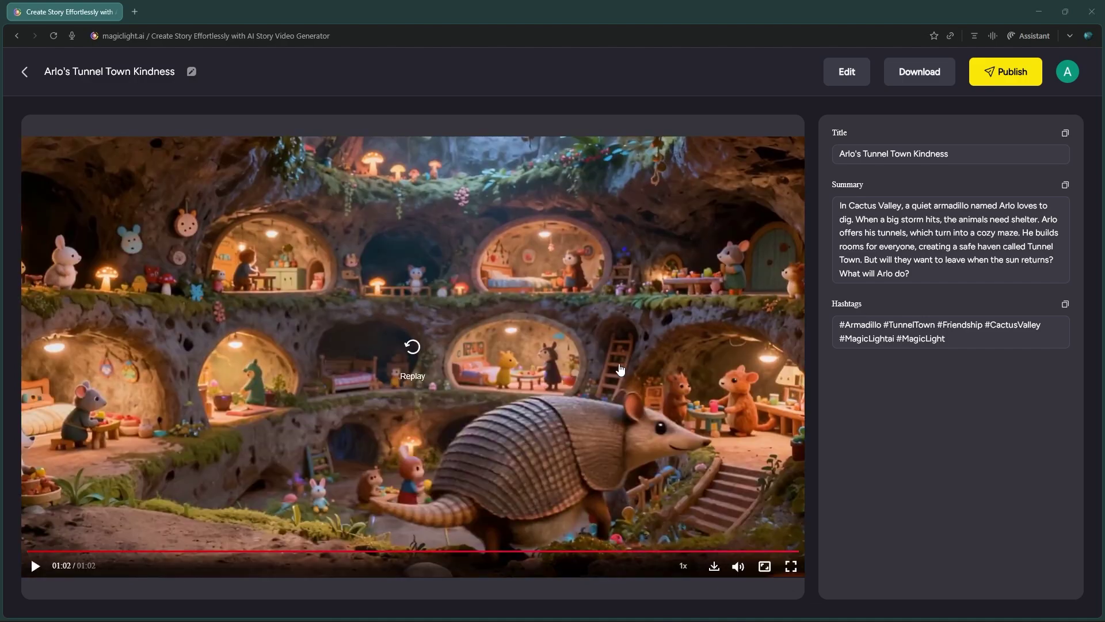
Step: Open the finished Arlo's Tunnel Town Kindness video in the storyboard editor
mouse_move(929, 72)
click(846, 78)
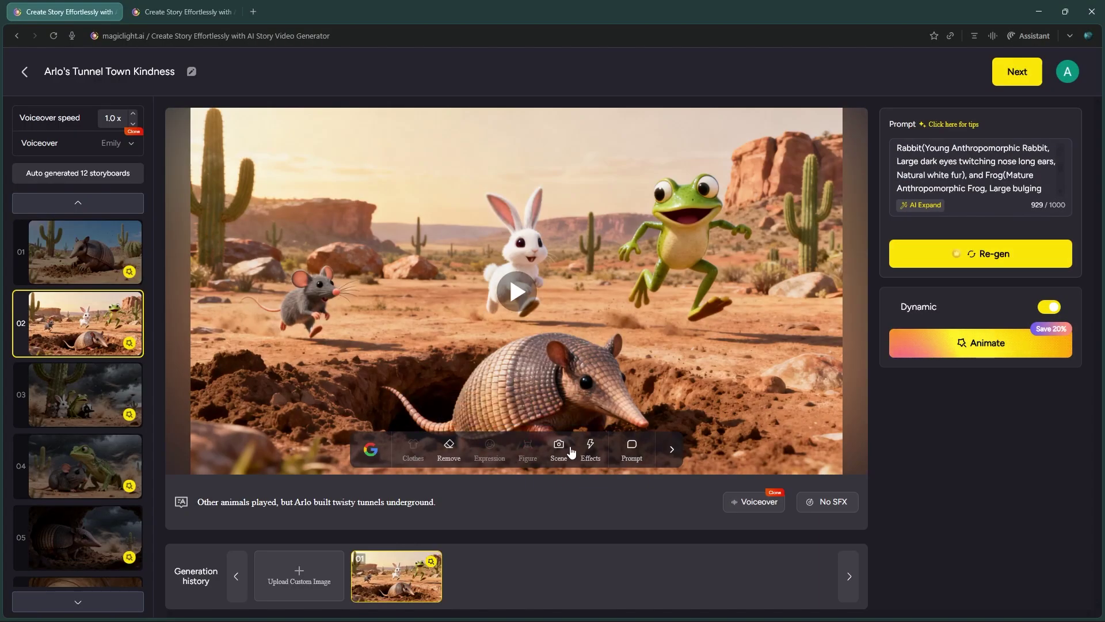
Step: Switch scene 02's camera to Top view, regenerate it, and check the effect options
click(566, 450)
click(525, 412)
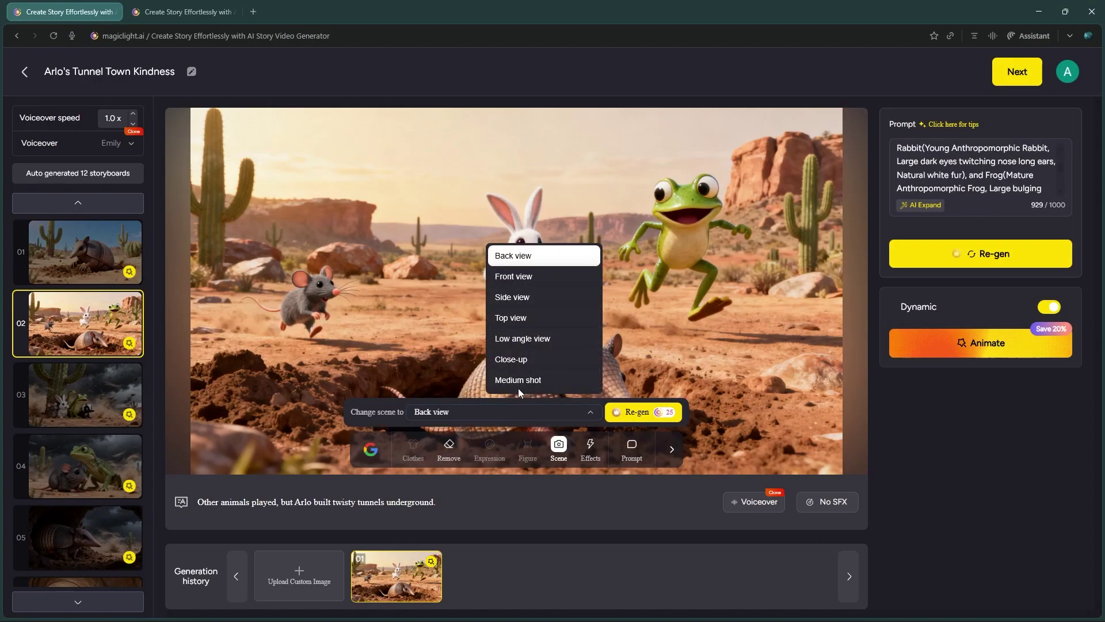
scroll(552, 355, down, 1)
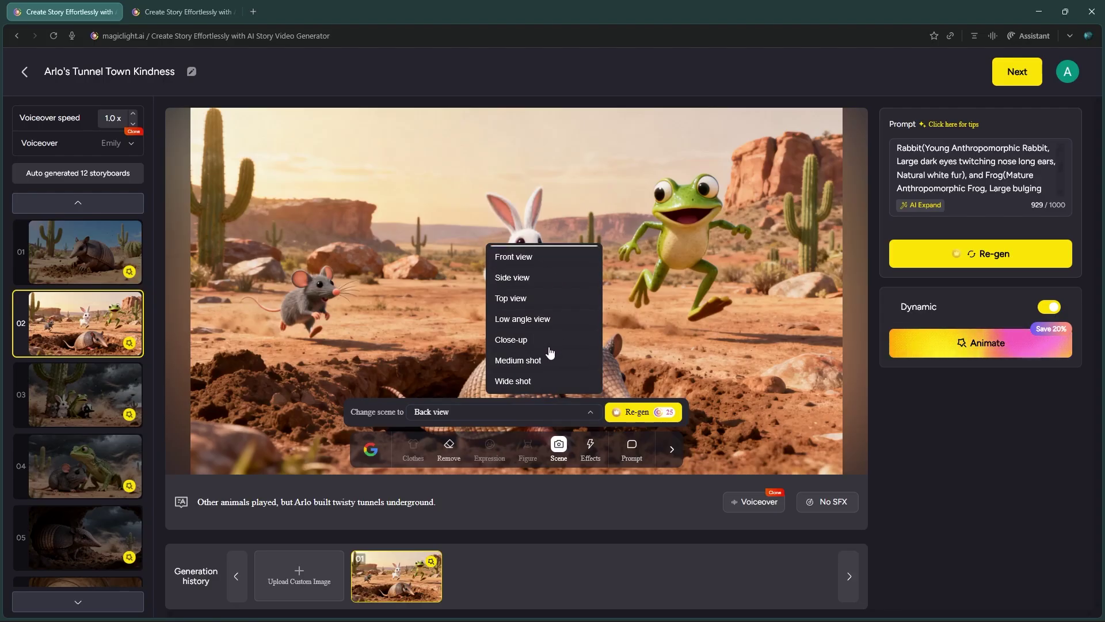
scroll(549, 351, down, 1)
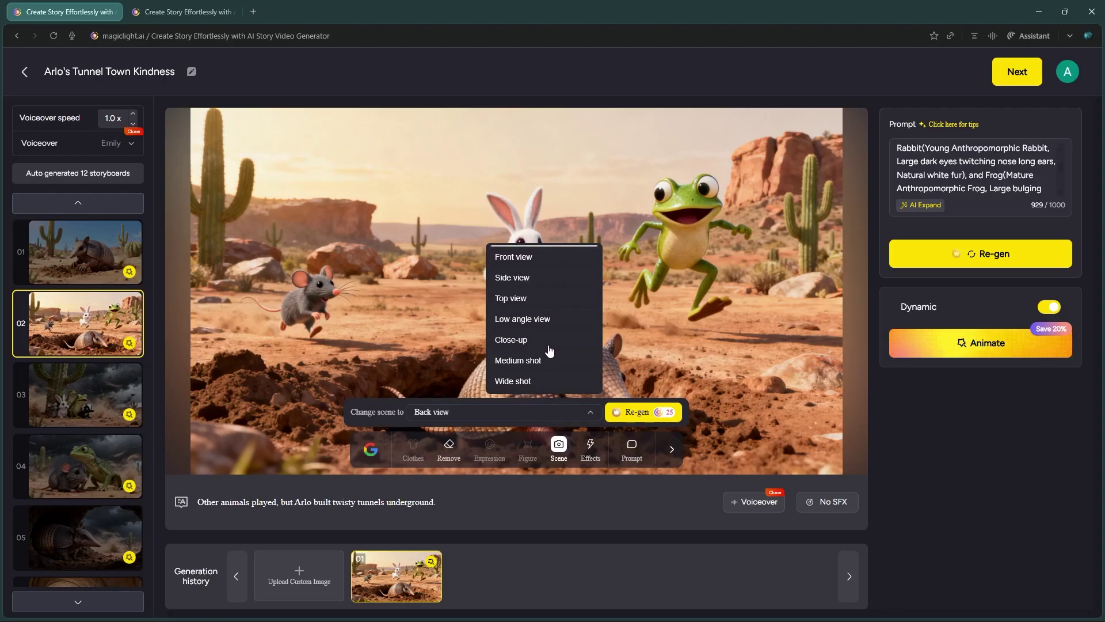
scroll(538, 297, up, 1)
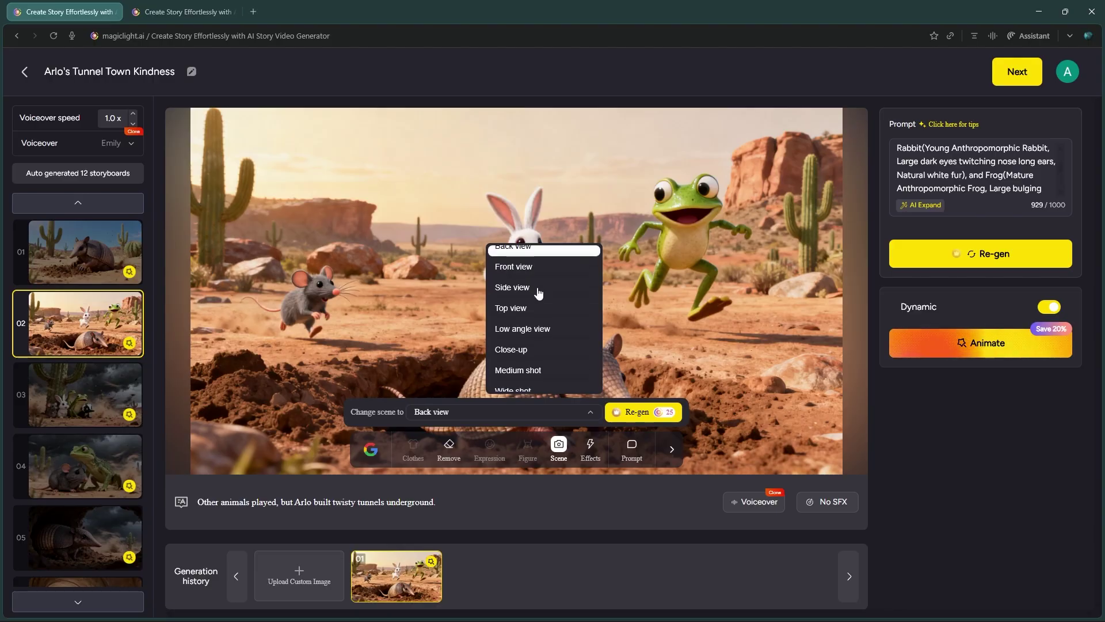
click(534, 320)
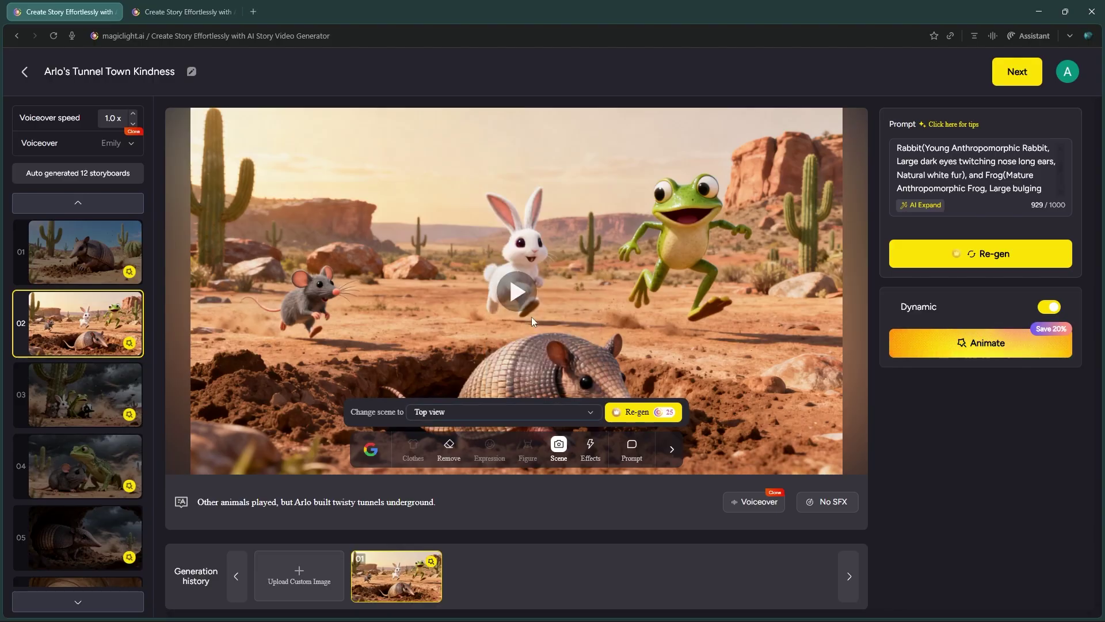
click(638, 418)
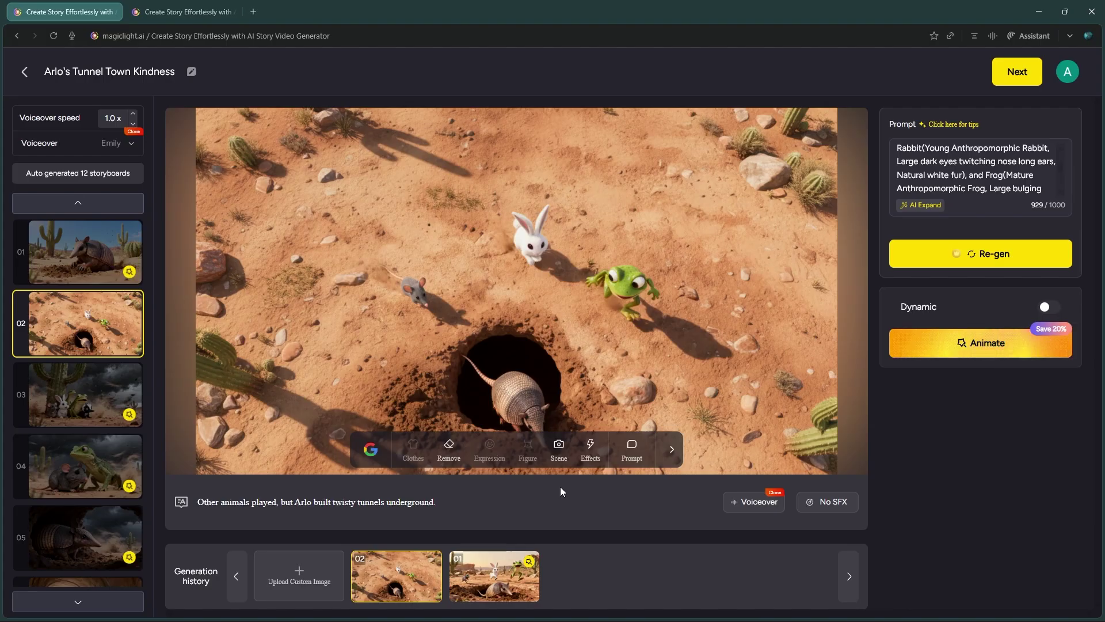
click(589, 449)
click(560, 413)
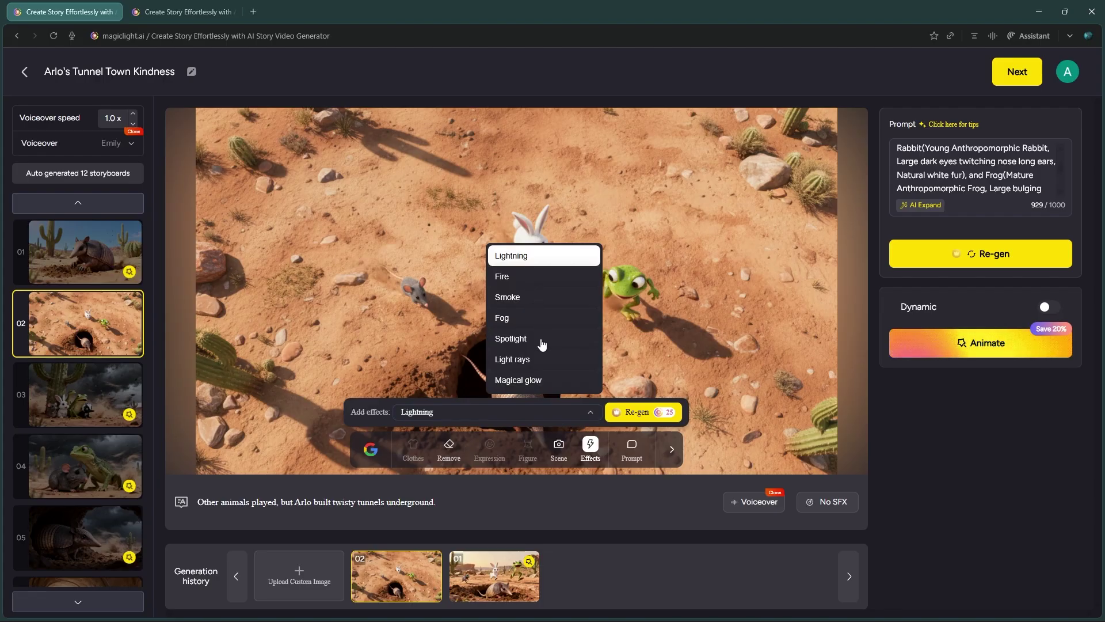
scroll(539, 364, down, 1)
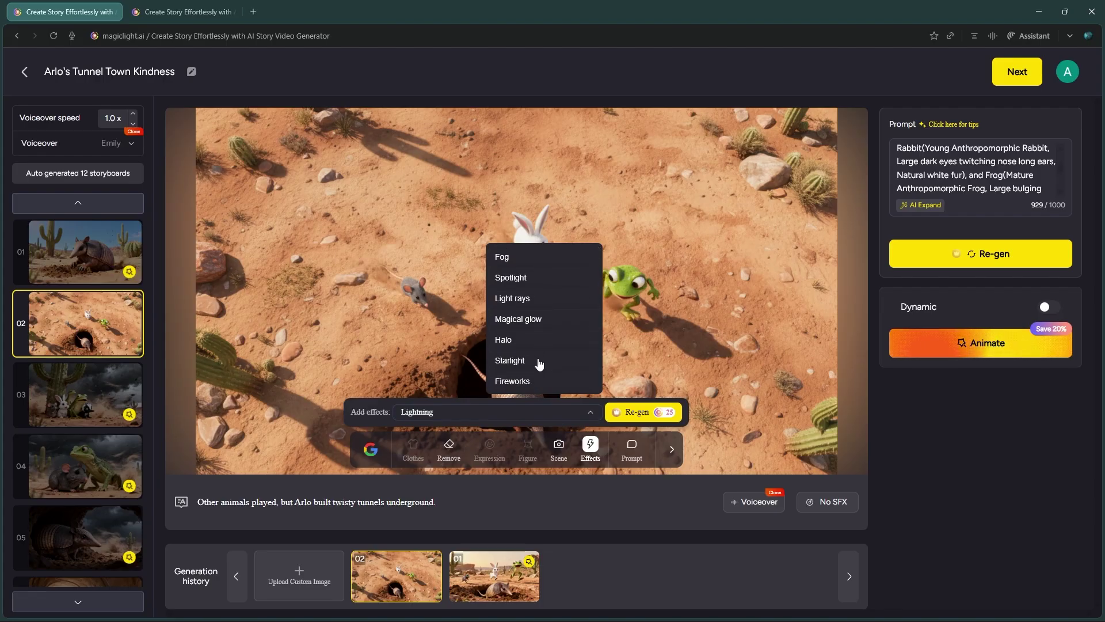
click(586, 421)
click(636, 453)
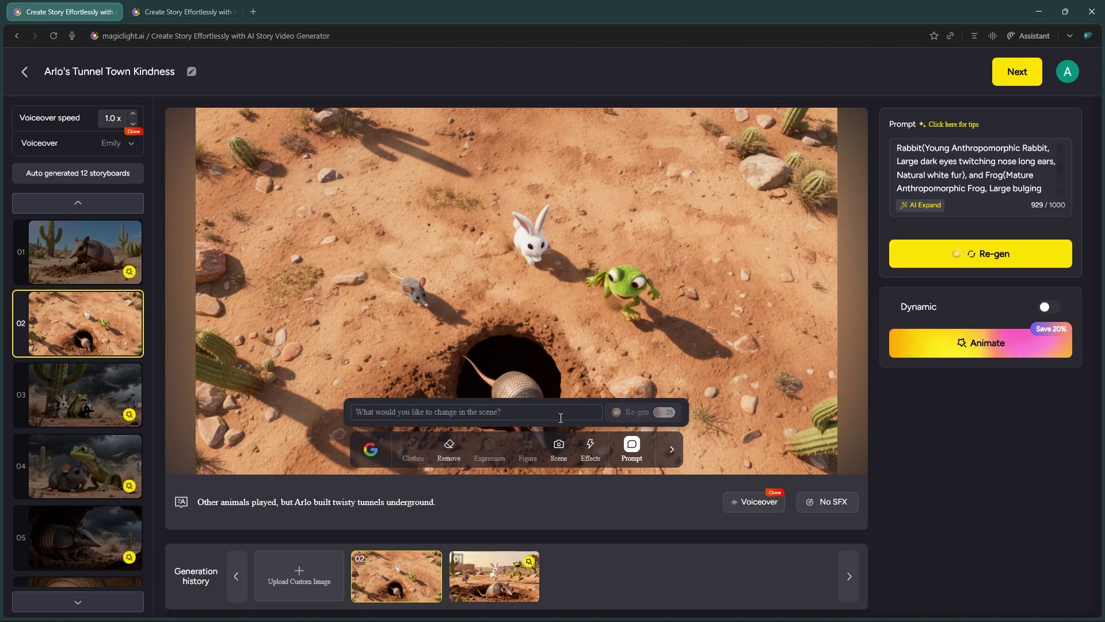
click(636, 449)
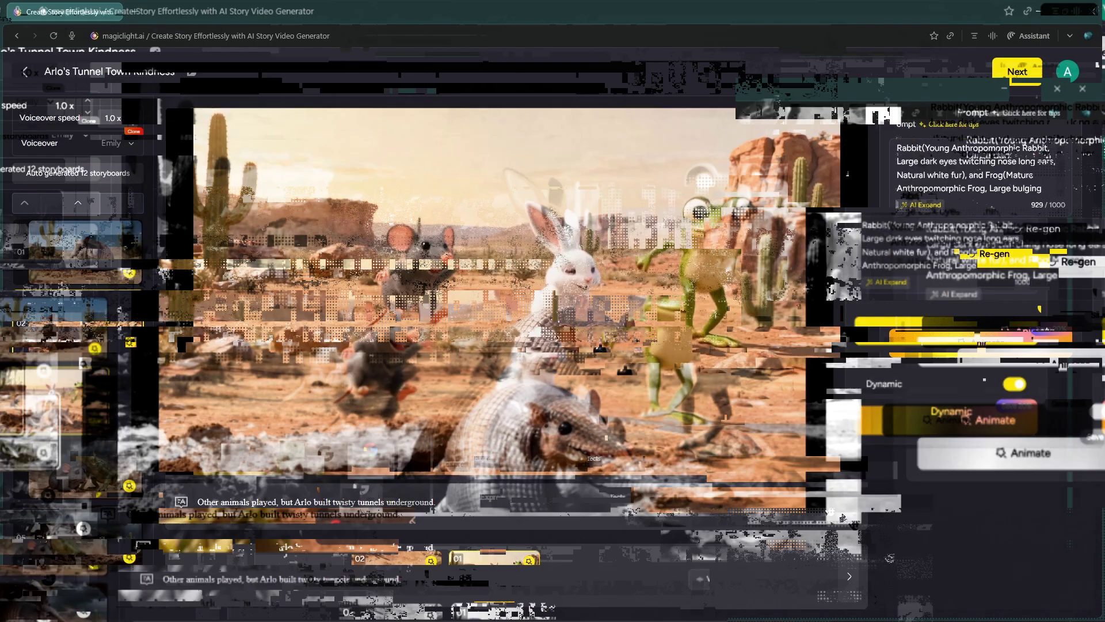
click(827, 501)
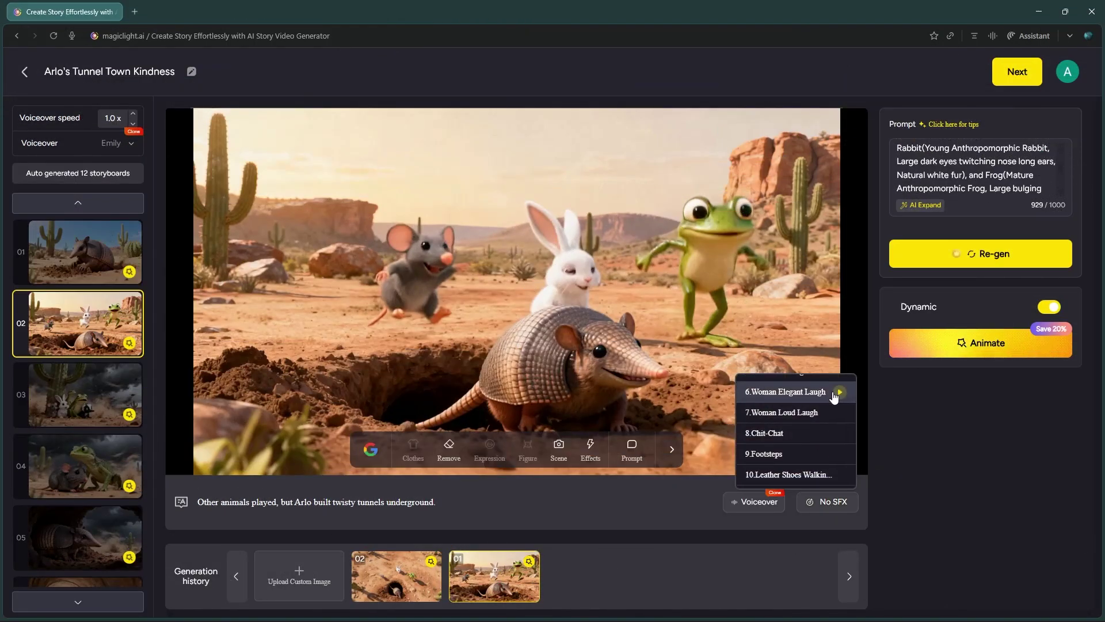
scroll(834, 396, down, 2)
scroll(837, 402, up, 3)
scroll(837, 403, down, 1)
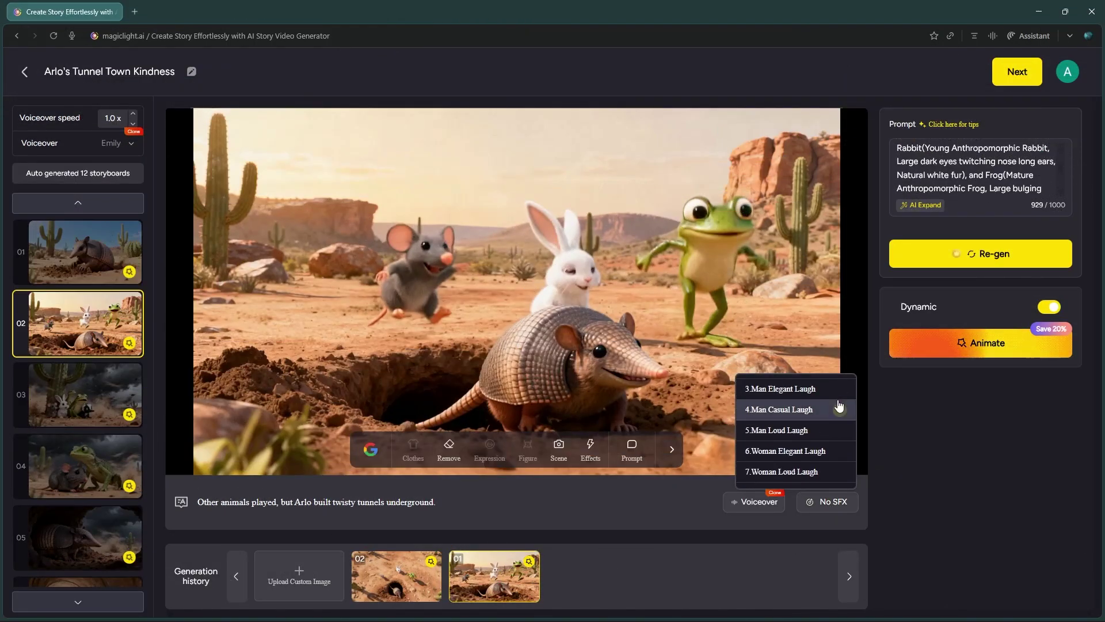
scroll(839, 407, down, 4)
scroll(839, 409, up, 5)
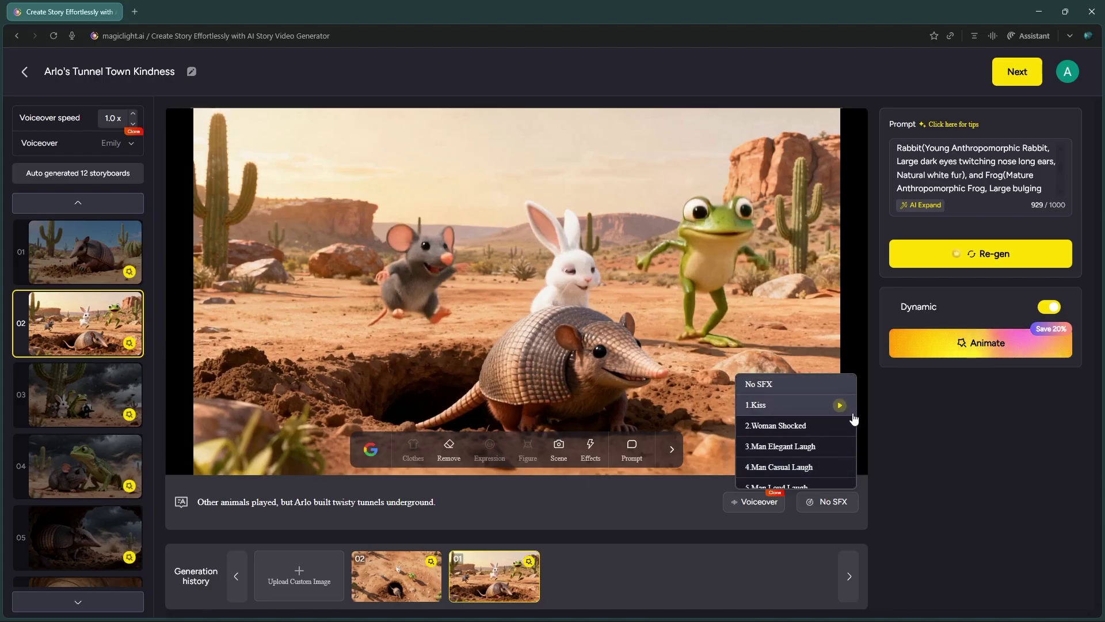
click(839, 467)
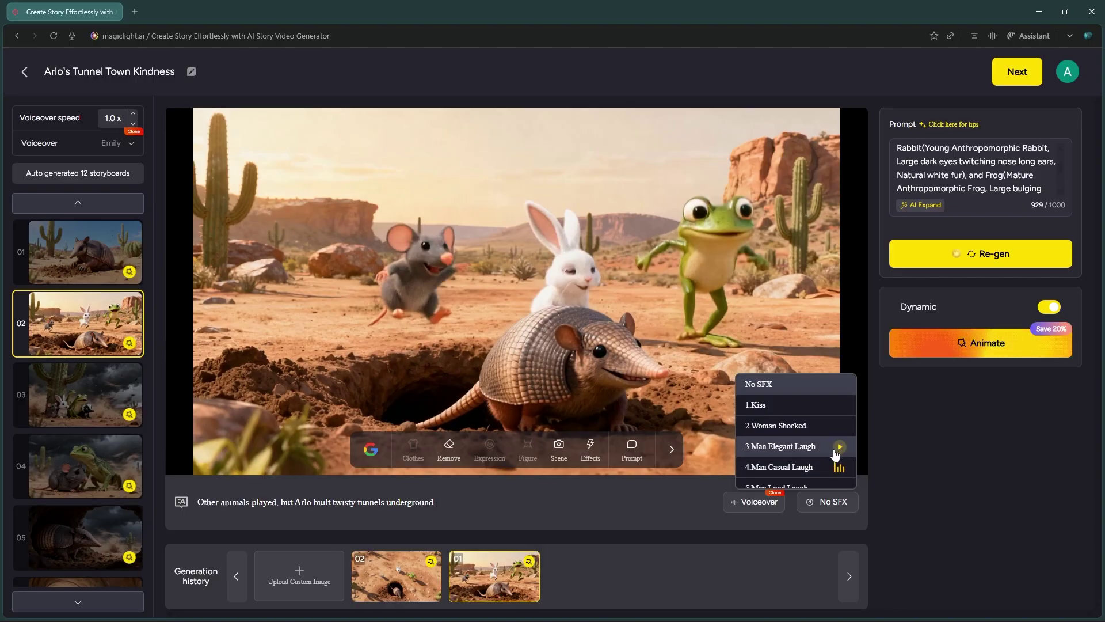
scroll(838, 464, down, 1)
scroll(838, 451, up, 1)
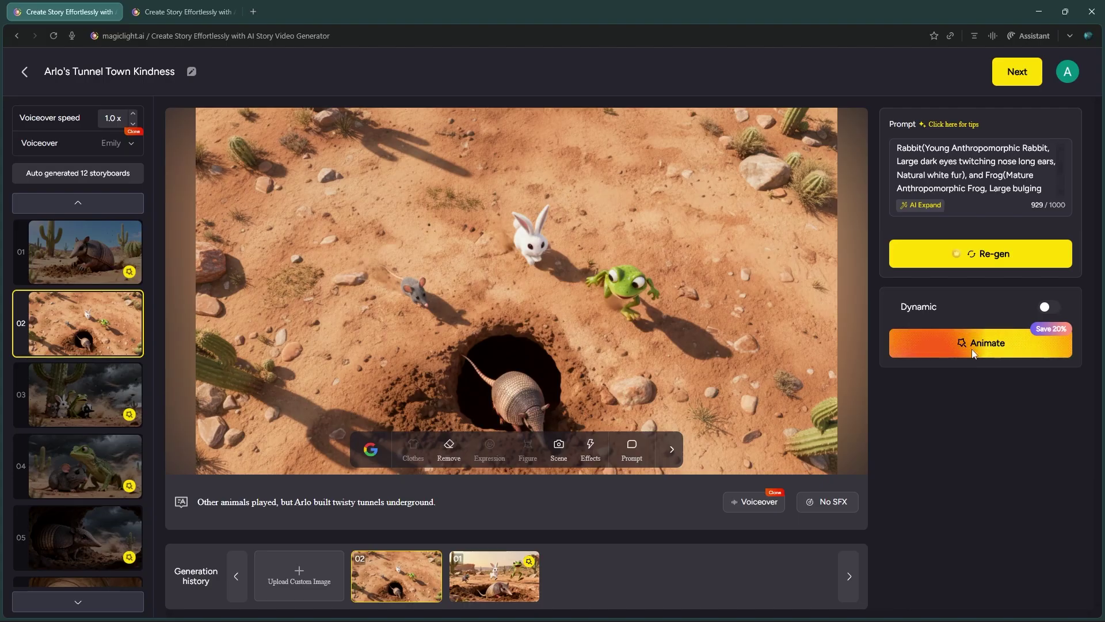
click(972, 349)
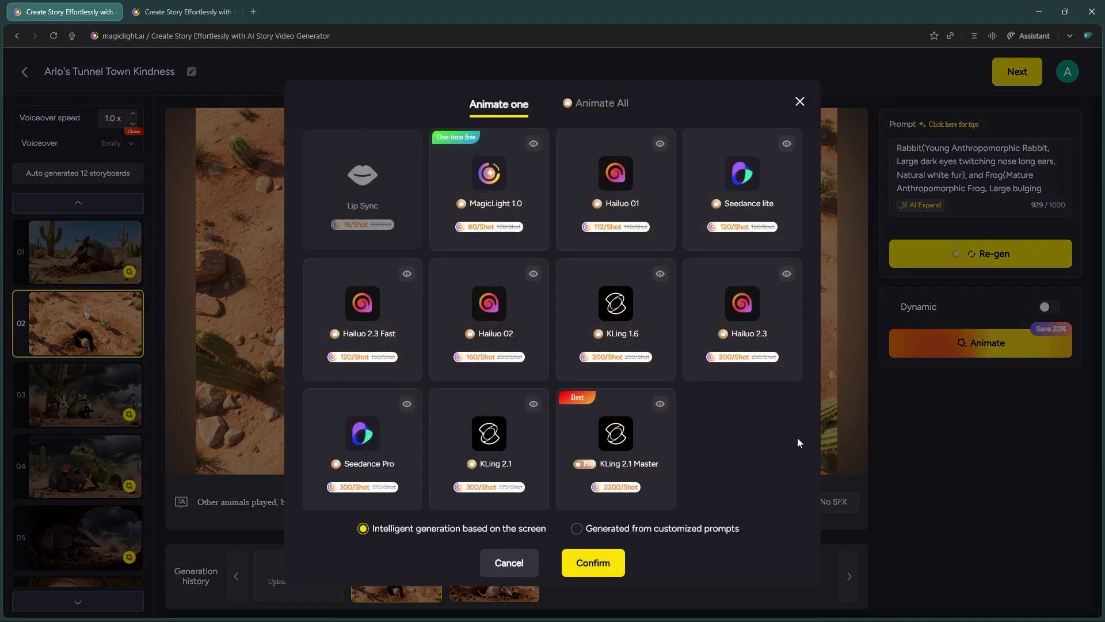
Step: Animate scene 02 with Seedance Pro and play the resulting clip before continuing
click(375, 444)
click(588, 566)
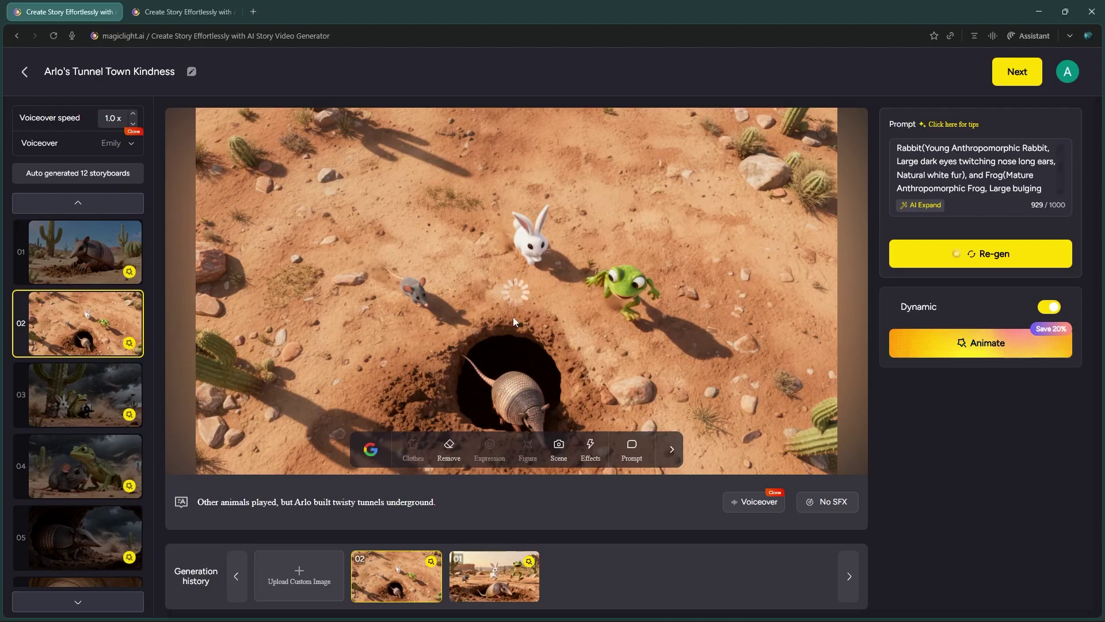
click(515, 295)
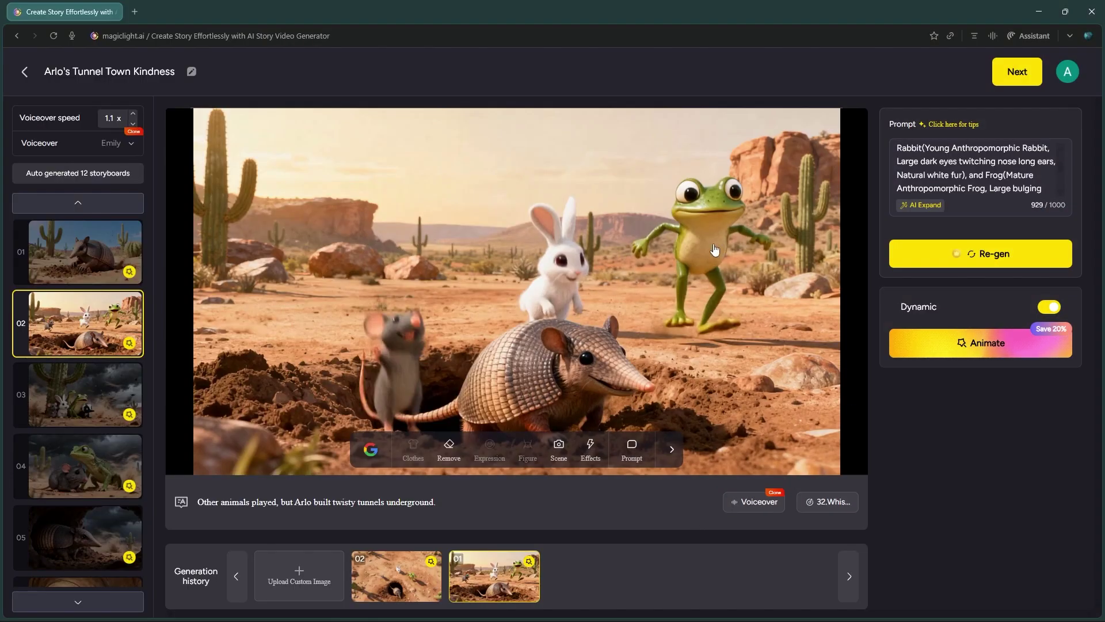
click(1009, 78)
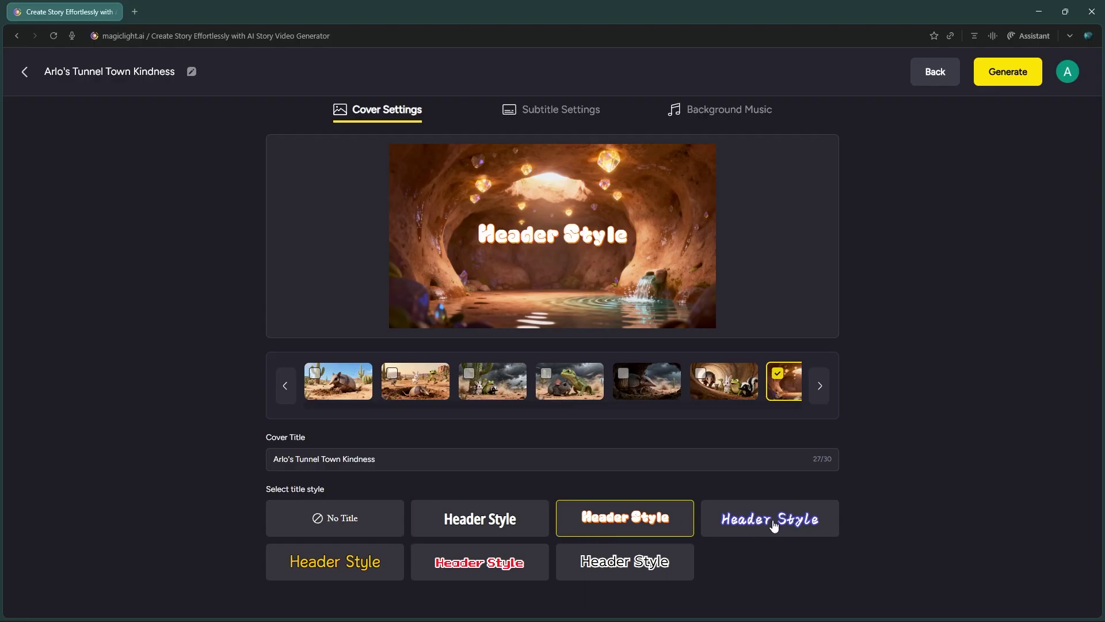
Step: Apply the Header Style cover title and plain white subtitles, then check background music
click(331, 521)
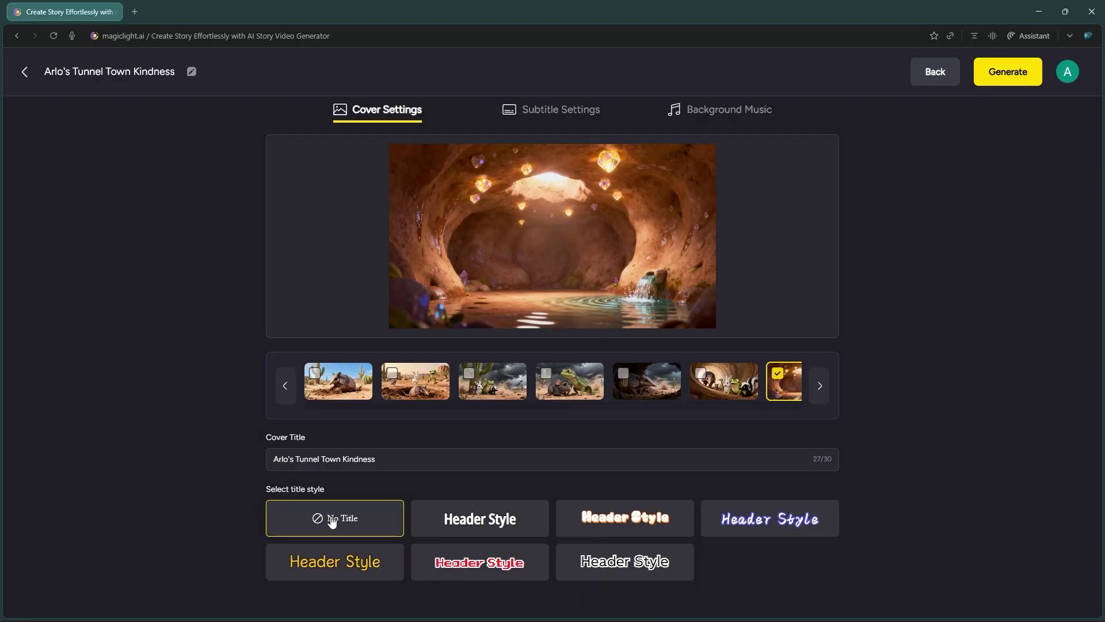
click(482, 517)
click(556, 114)
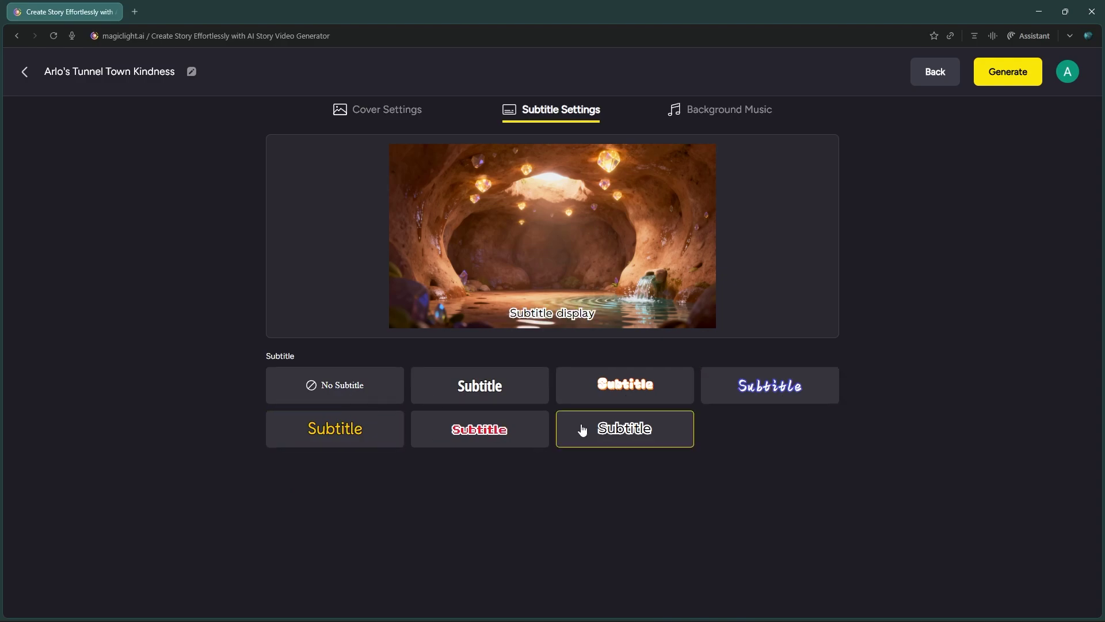
click(488, 389)
click(729, 114)
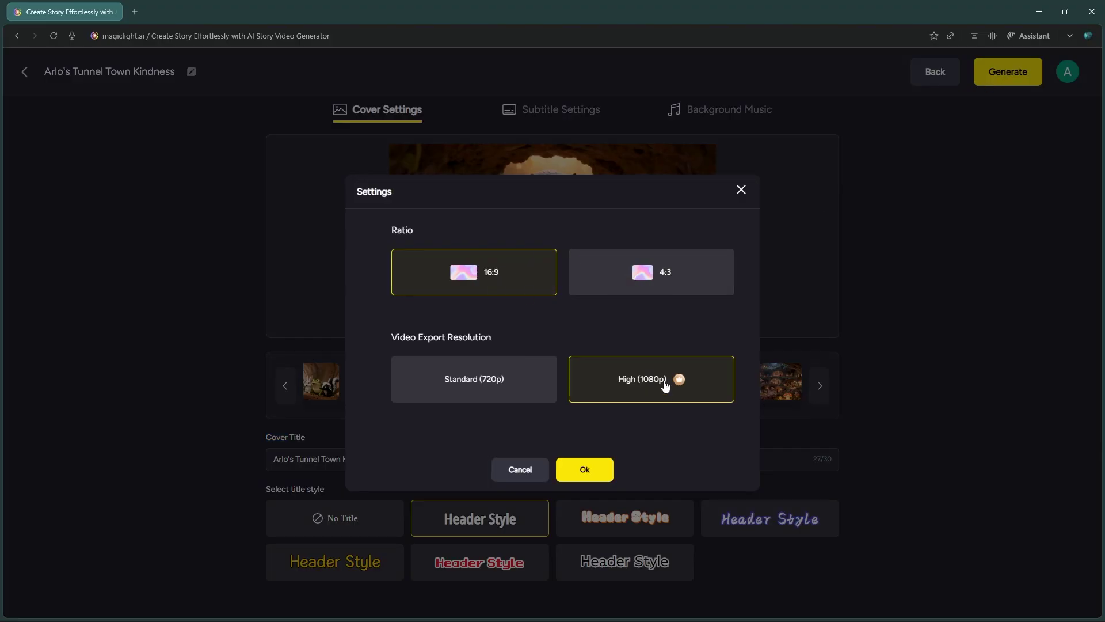
Step: Choose High (1080p) resolution at 16:9 and confirm to generate the final video
click(477, 387)
click(644, 385)
click(585, 471)
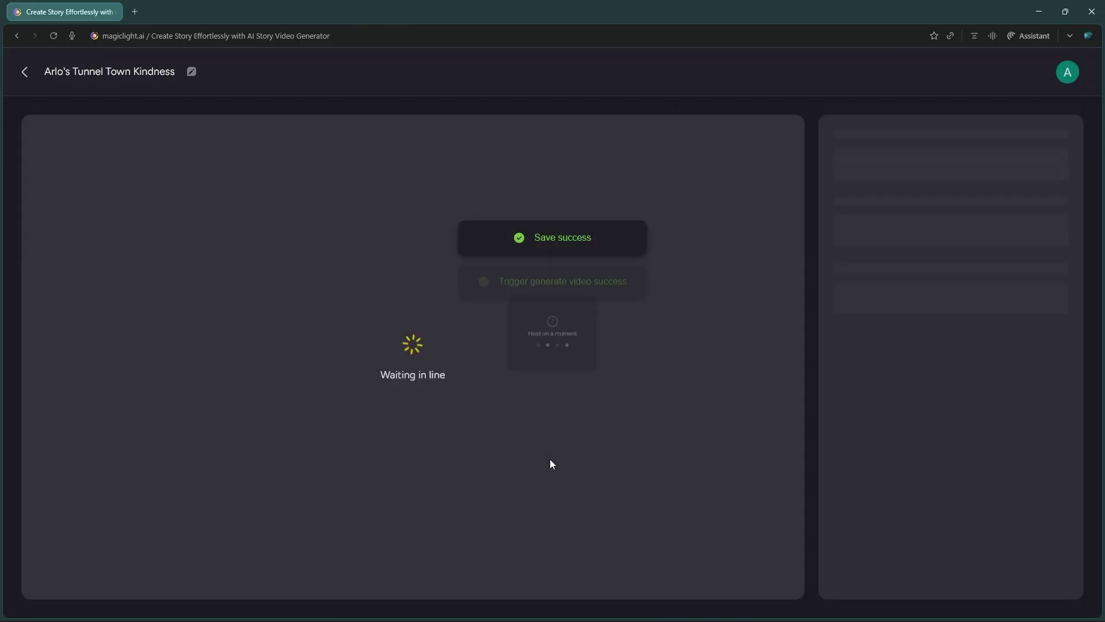